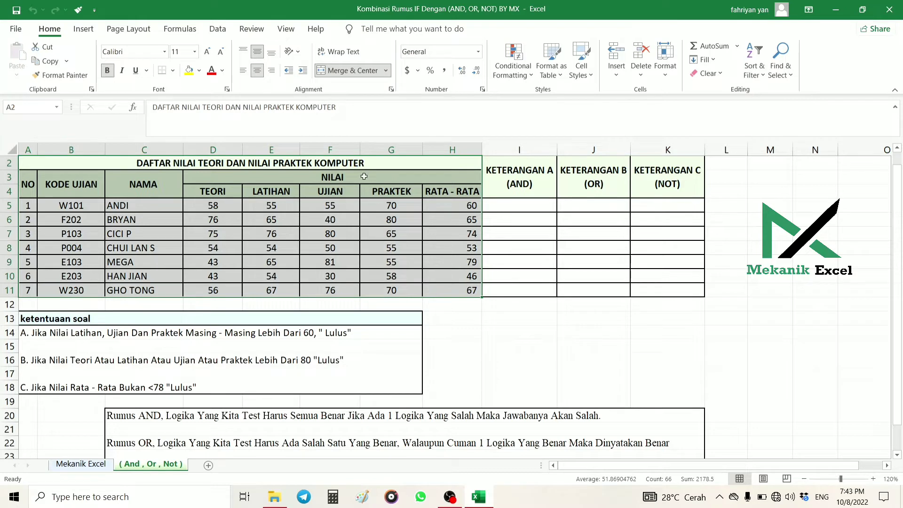
Examine the KETERANGAN headers, the "ketentuaan soal" criteria, the AND, OR and NOT rule notes, and the scores in E5:G5.
left_click(496, 192)
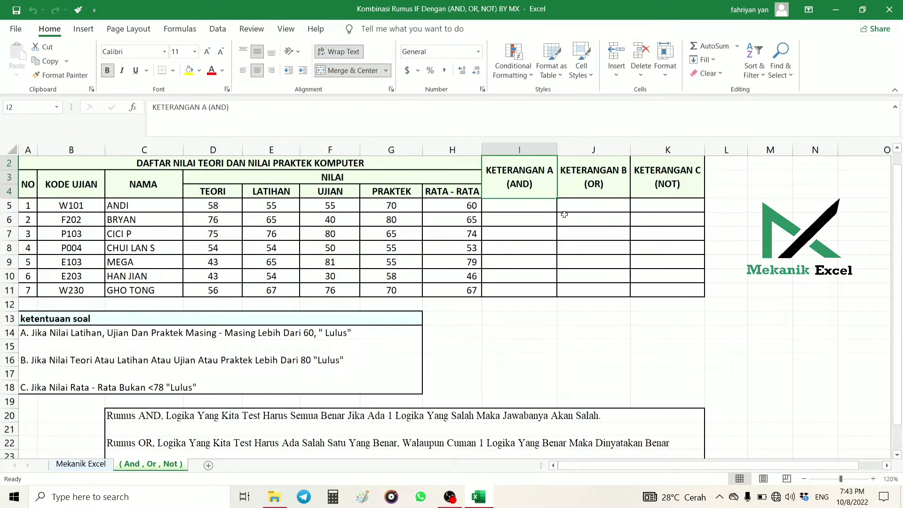
left_click_drag(538, 186, 646, 199)
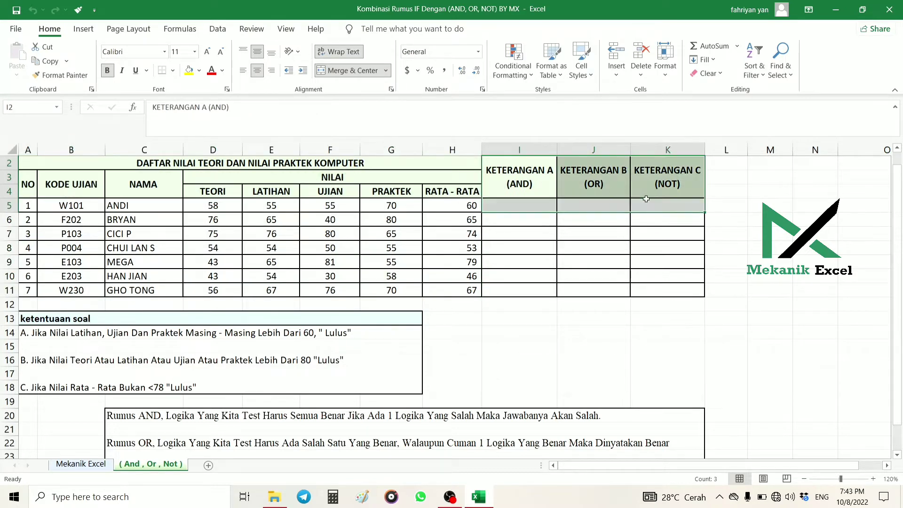
left_click(511, 186)
mouse_move(512, 198)
left_mouse_down()
mouse_move(578, 217)
mouse_move(524, 186)
left_mouse_up()
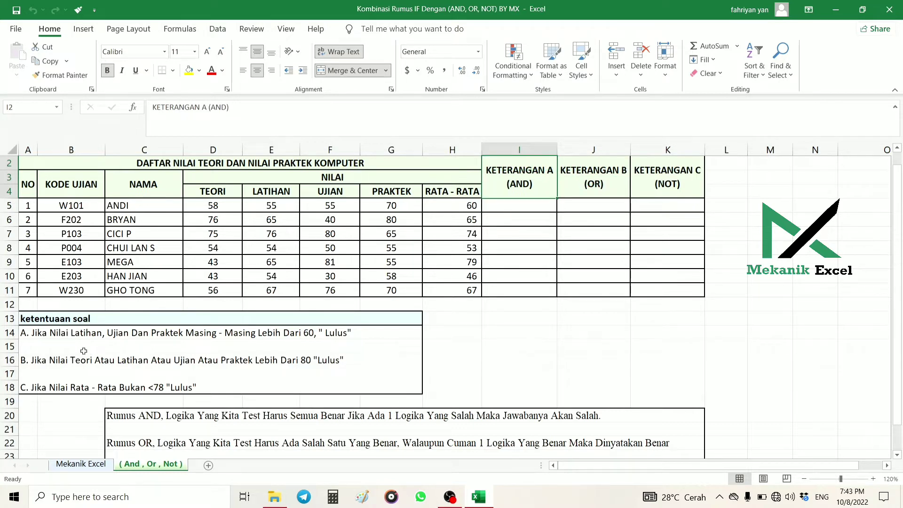
left_click_drag(83, 321, 104, 390)
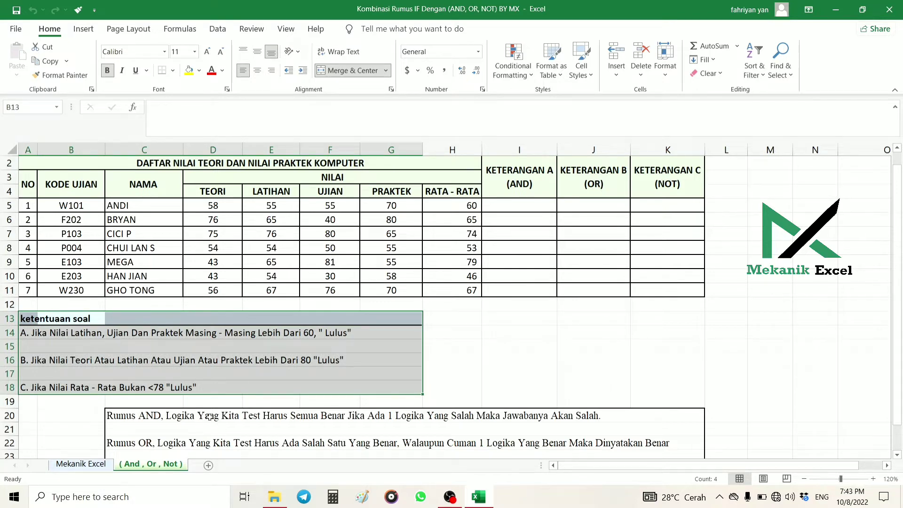
left_click_drag(198, 420, 260, 456)
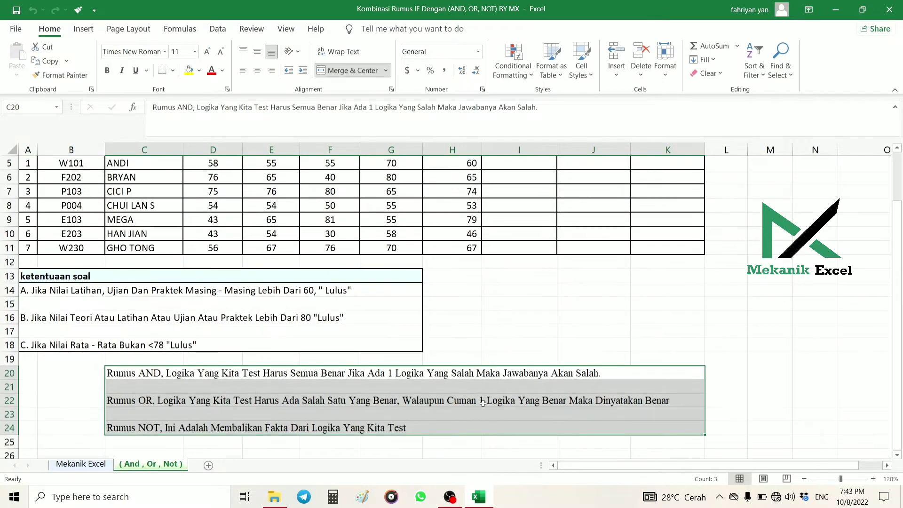
left_click(815, 320)
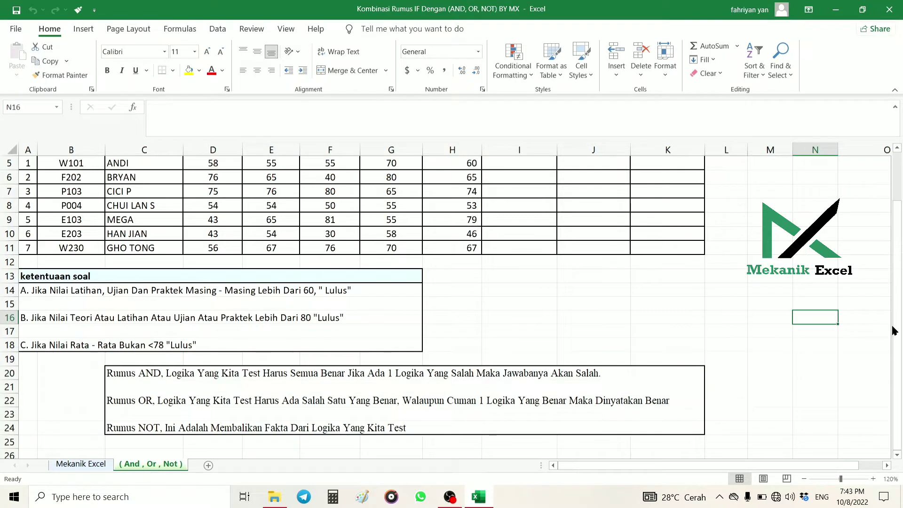
left_click_drag(896, 331, 895, 297)
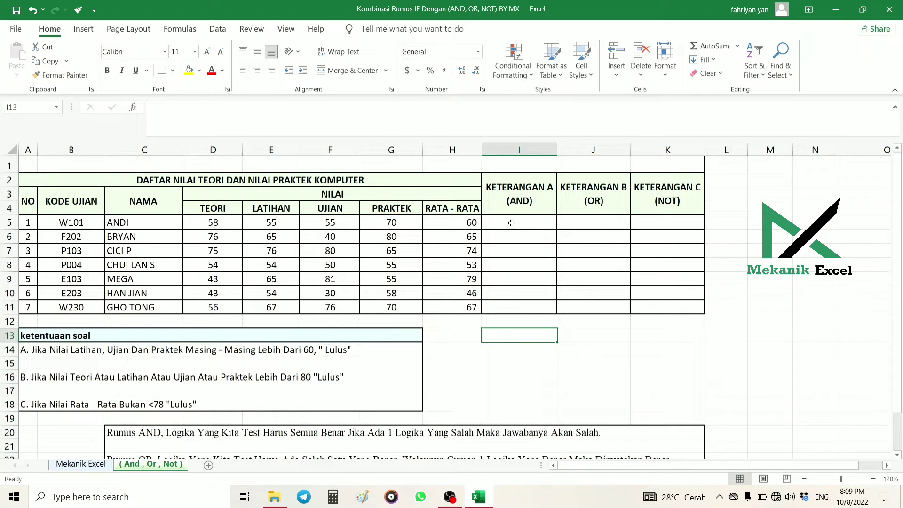
scroll(895, 258, "down", 1)
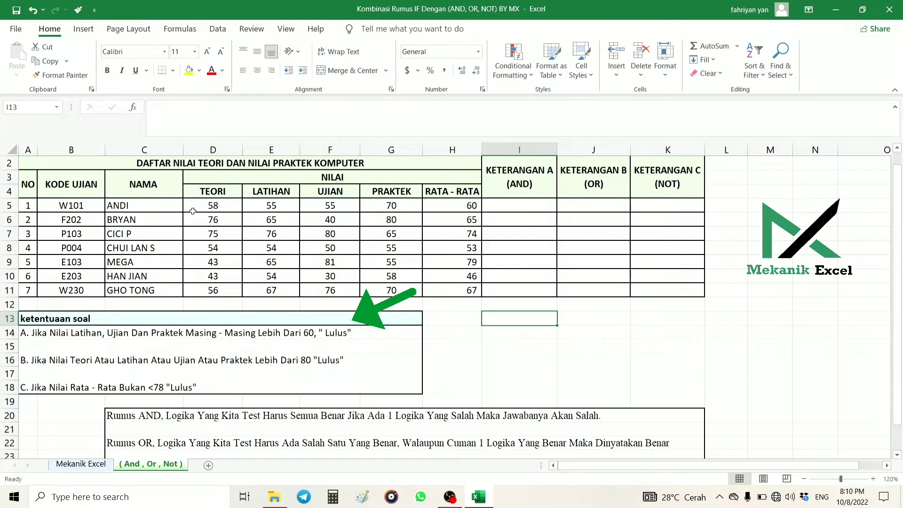
left_click_drag(249, 207, 373, 214)
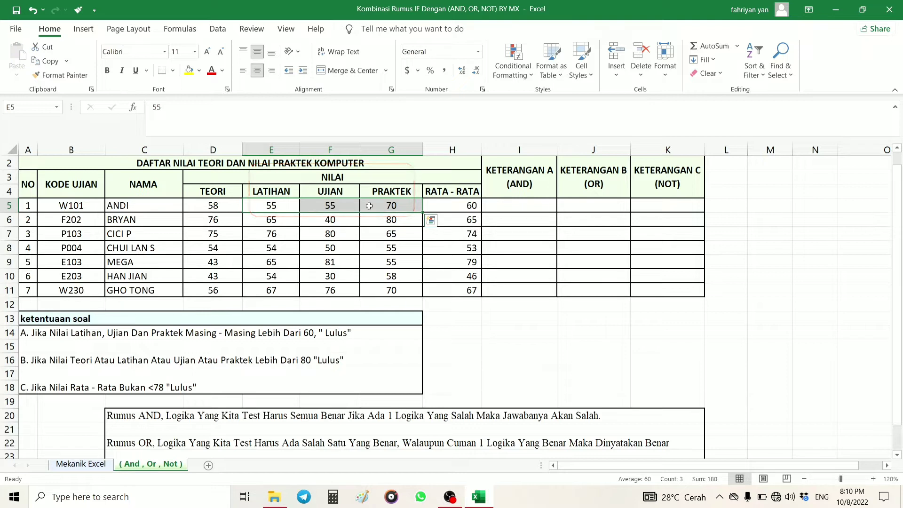
left_click(283, 205)
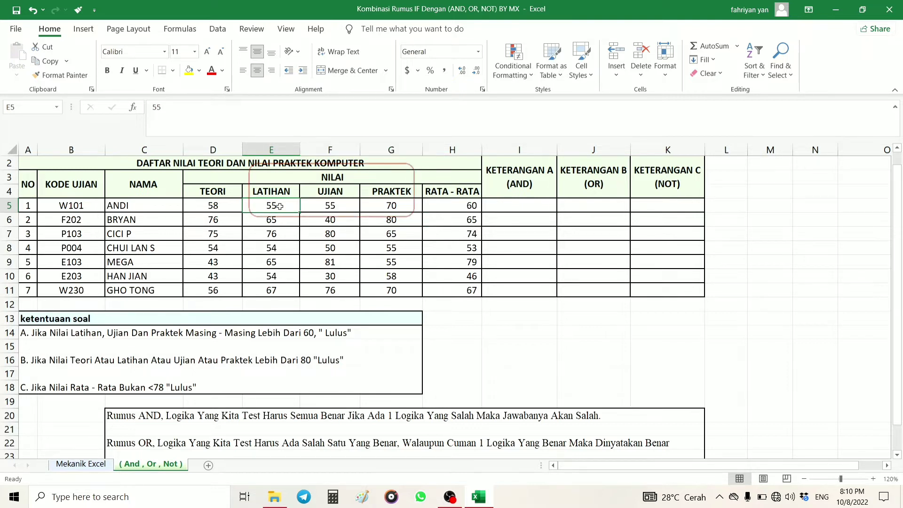
Begin an IF formula with a nested AND in I5, using E5>60 as the first condition.
left_click(499, 208)
type("=if")
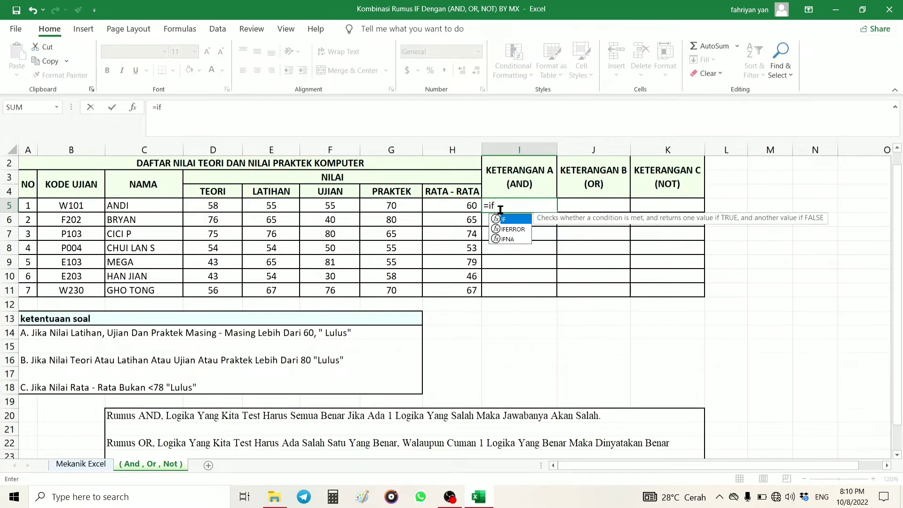
key("Tab")
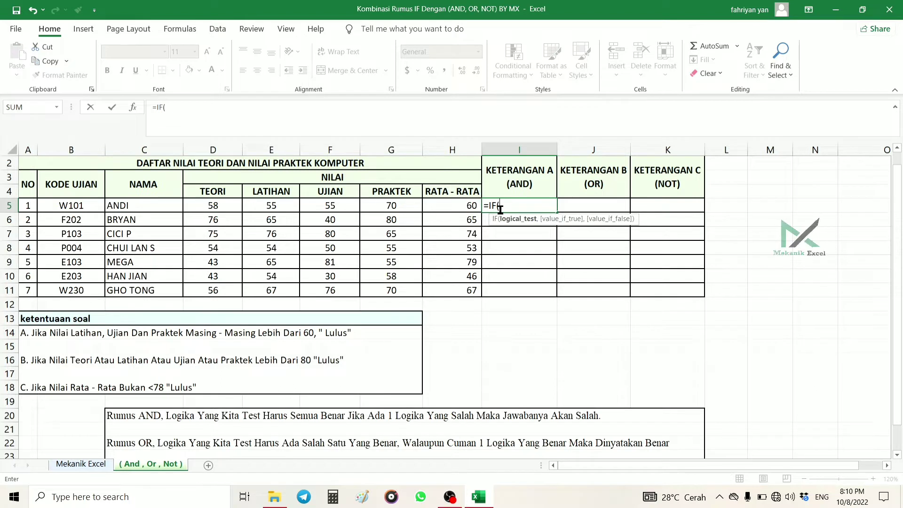
type("AND")
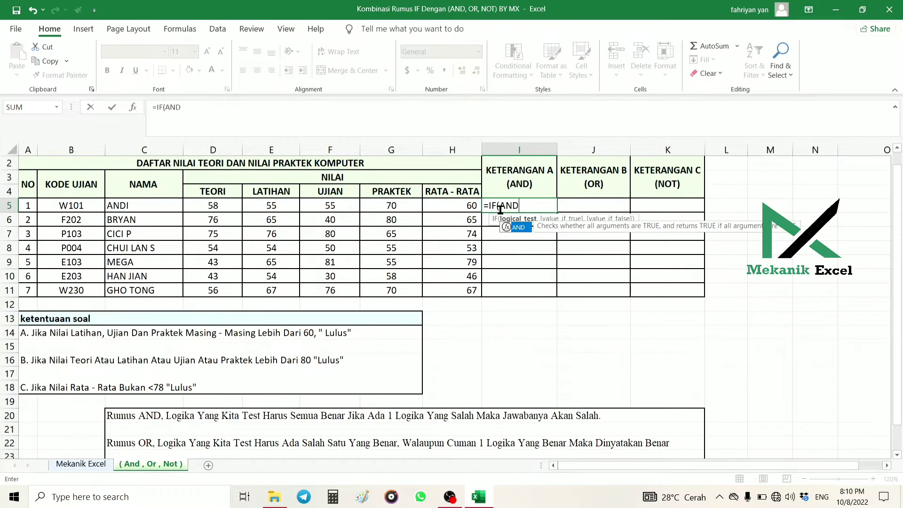
key("Tab")
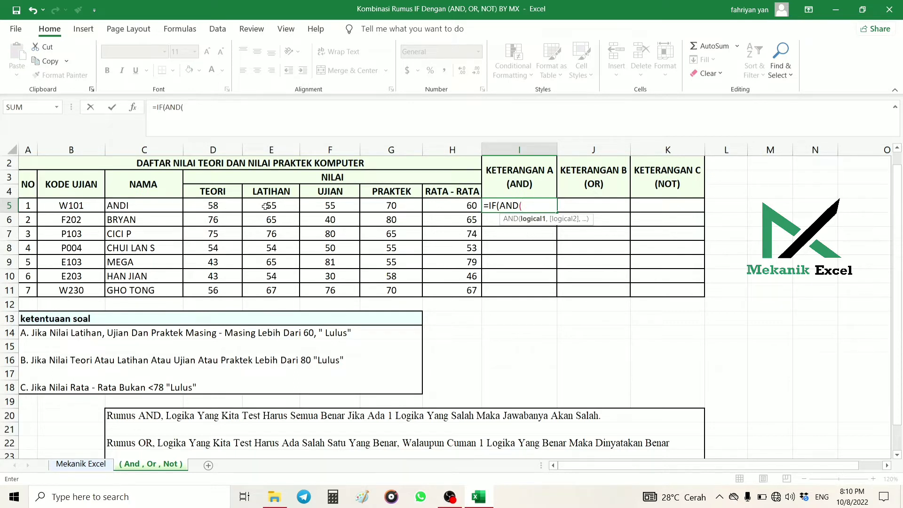
left_click(266, 206)
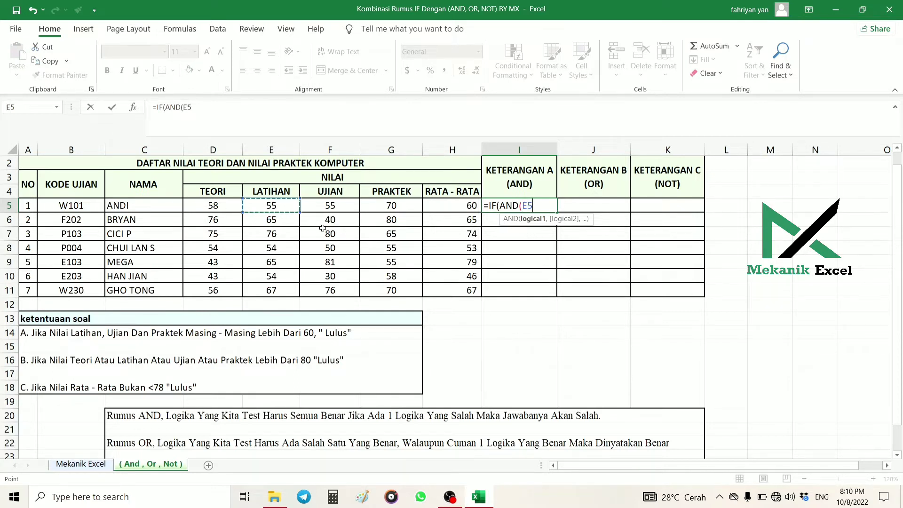
type(">6")
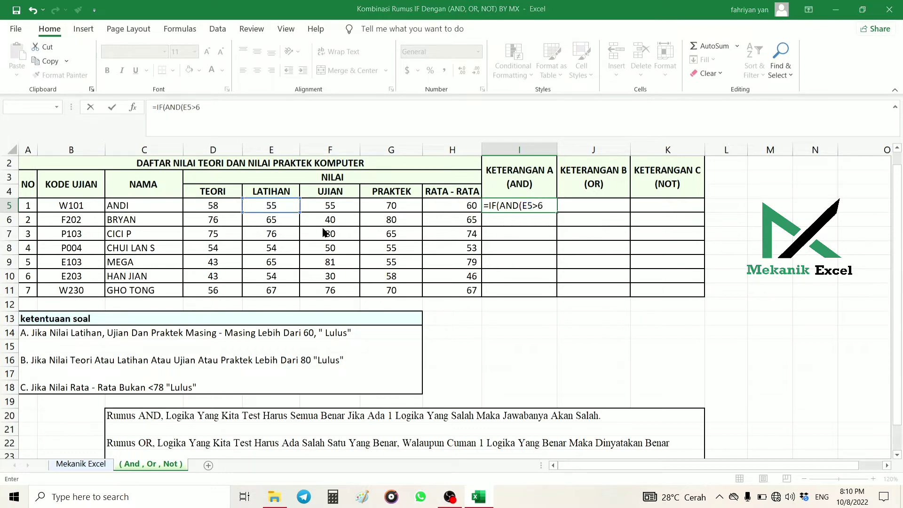
key("Return")
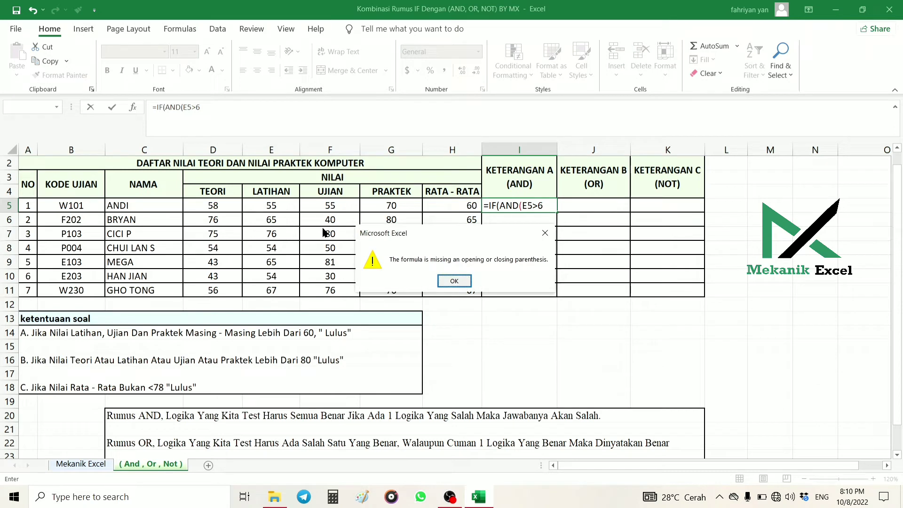
left_click(455, 281)
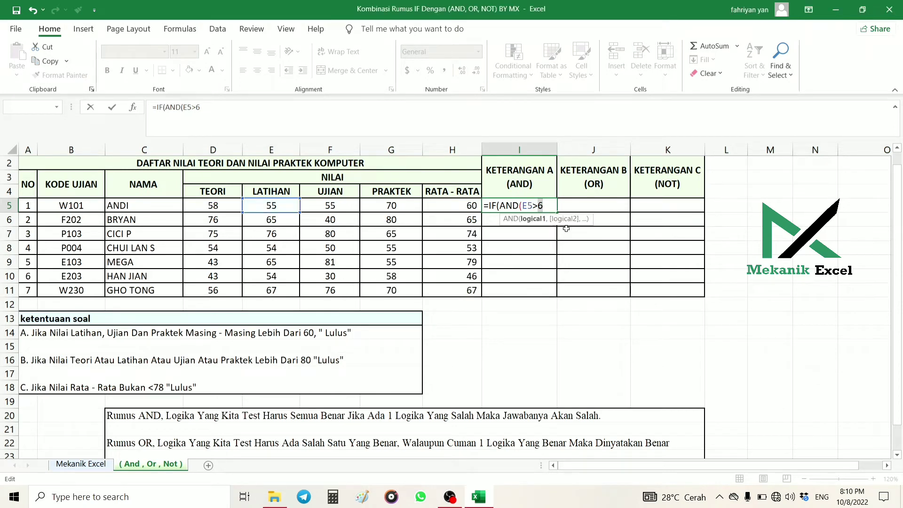
key("BackSpace")
type("60,")
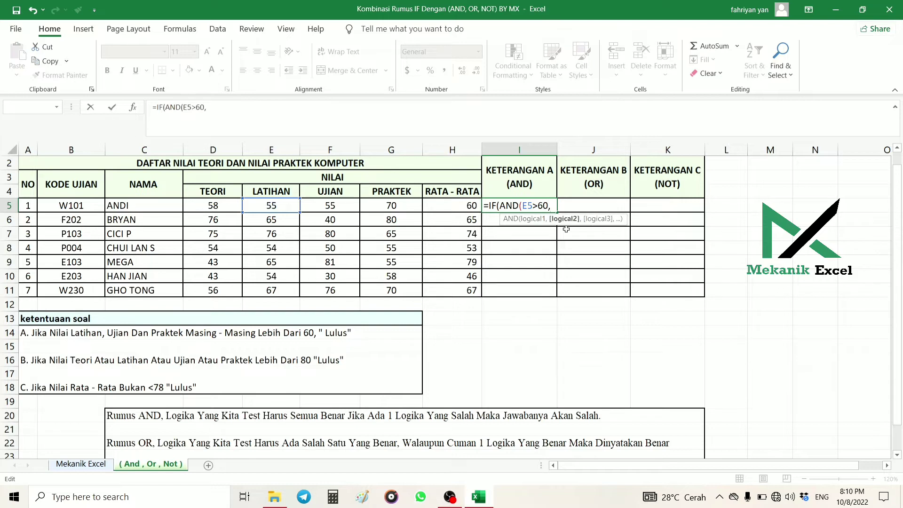
Add F5>60 and G5>60 as further conditions and close the AND function in the I5 formula.
left_click(345, 206)
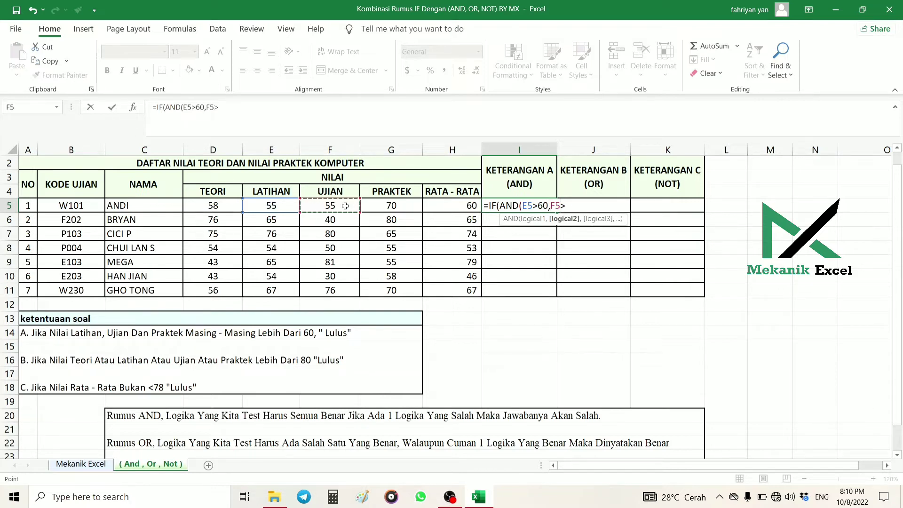
type(">60,")
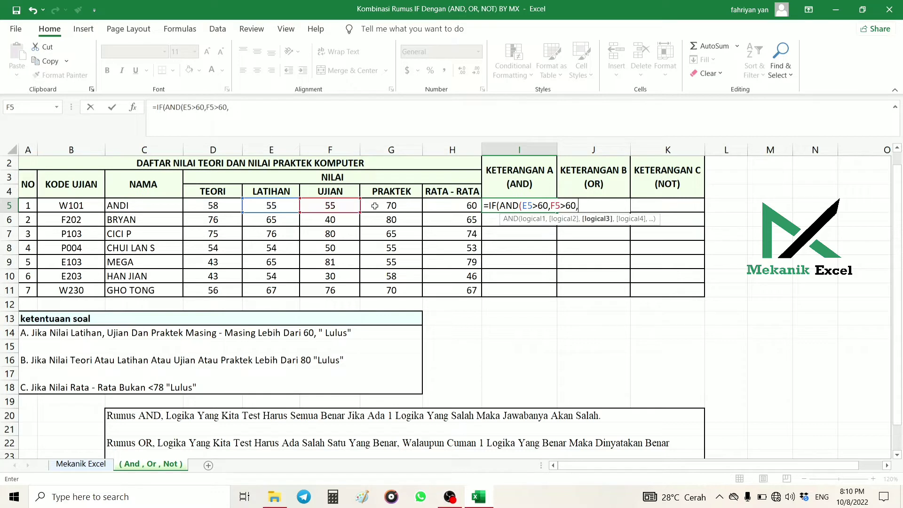
left_click(376, 205)
type(">60")
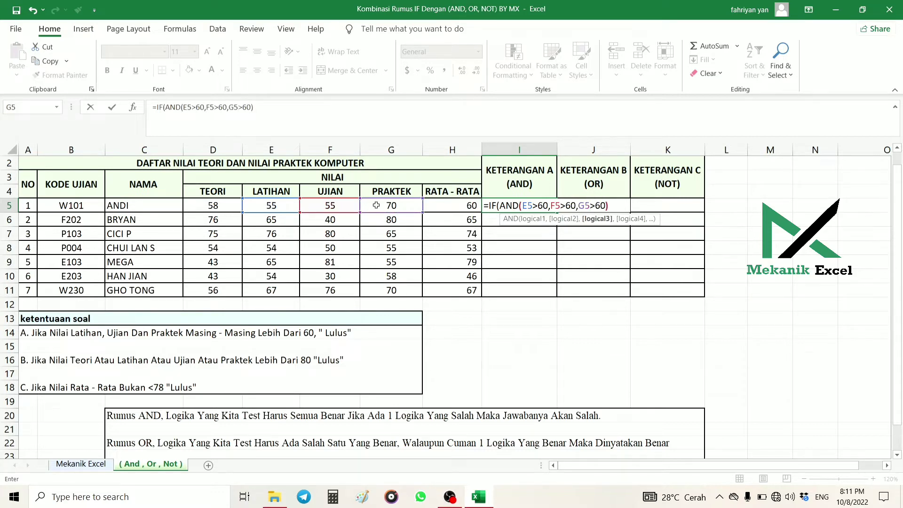
type("),")
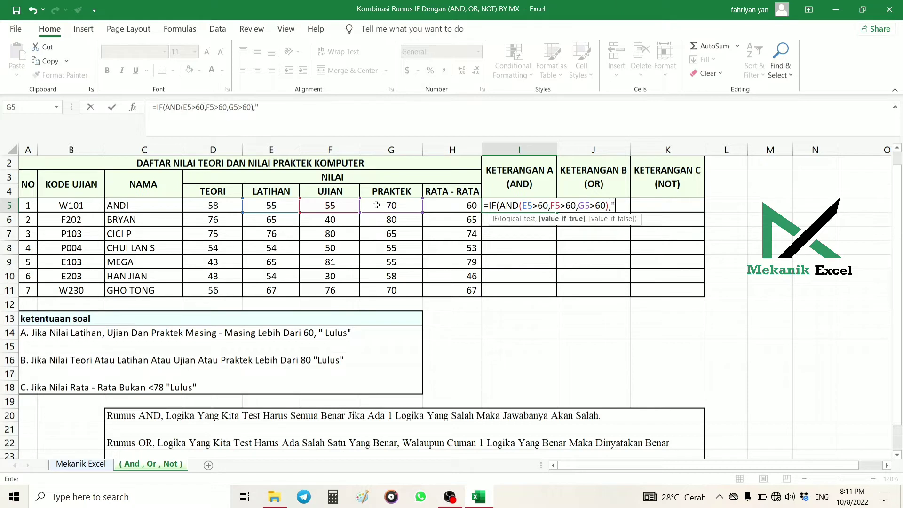
Complete the I5 formula with "LULUS" as the true result and "GAGAL" as the false result.
type("\"LULLUS")
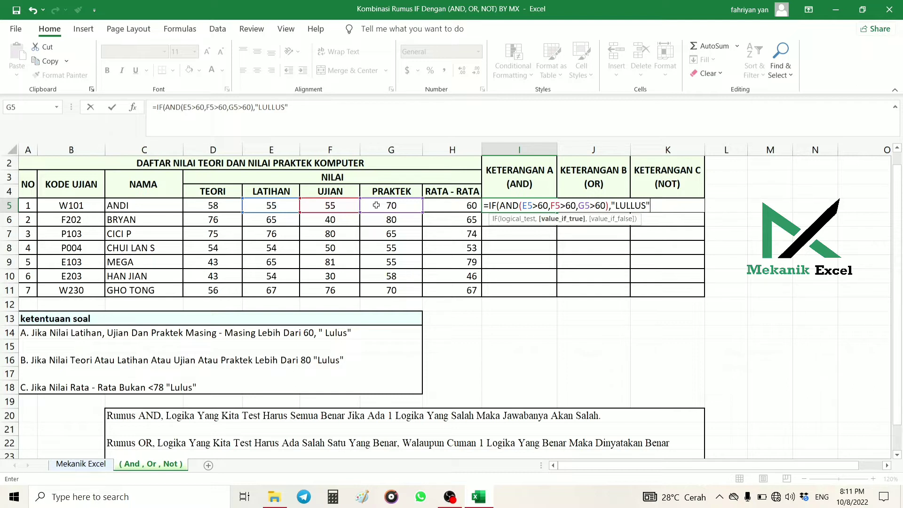
key("BackSpace")
key("BackSpace")
key("BackSpace")
key("BackSpace")
type("US\",")
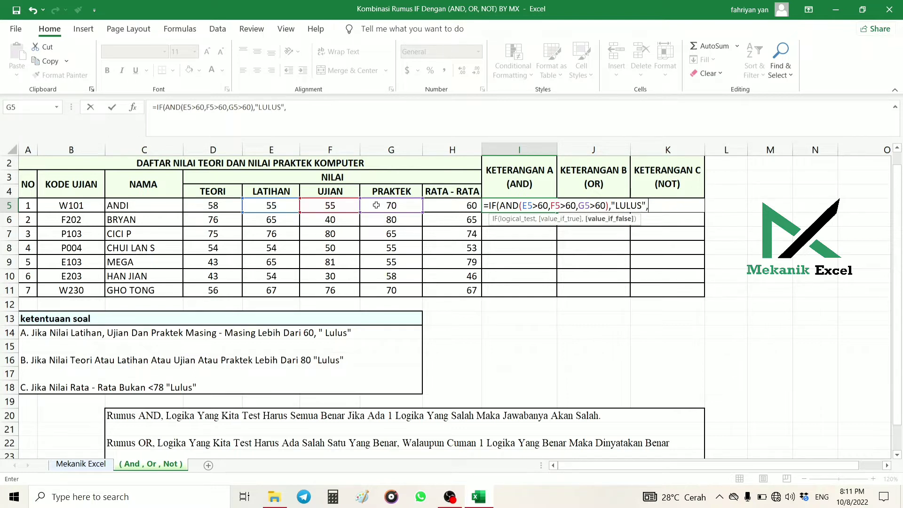
type("\"GAGAL\")")
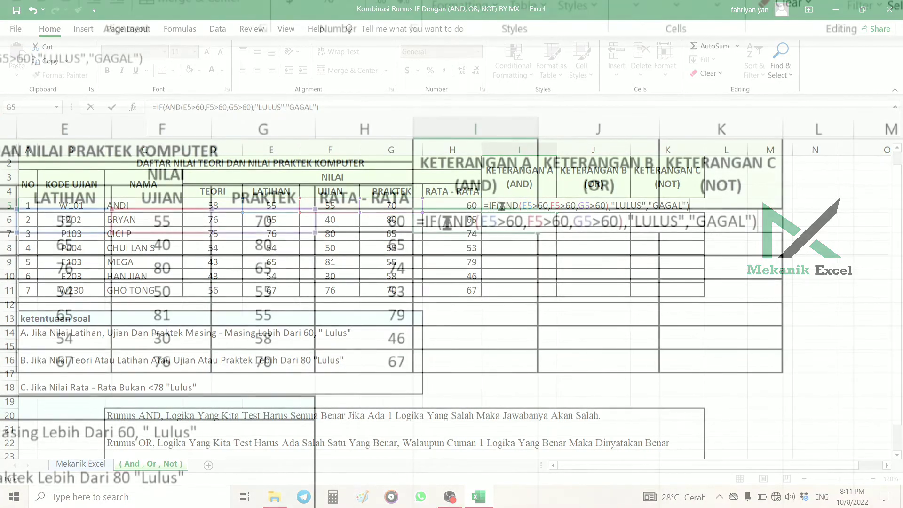
Review the AND conditions and the true result inside the I5 formula.
mouse_move(521, 205)
left_mouse_down()
mouse_move(532, 205)
mouse_move(500, 222)
mouse_move(517, 222)
left_mouse_up()
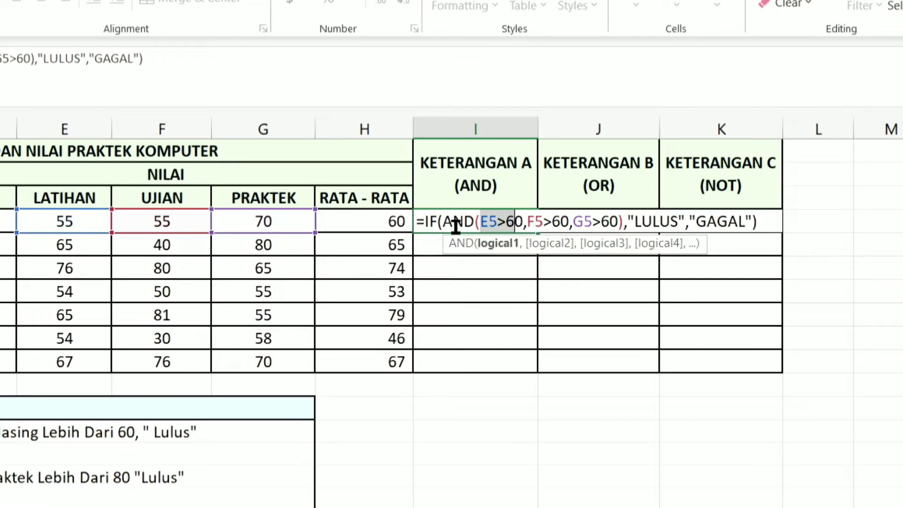
left_click(497, 221)
left_click_drag(490, 220, 497, 221)
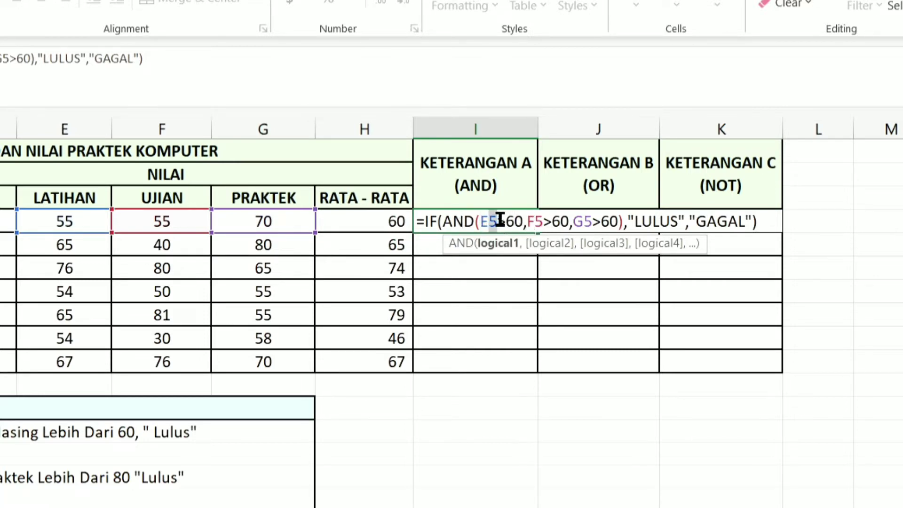
left_click(499, 220)
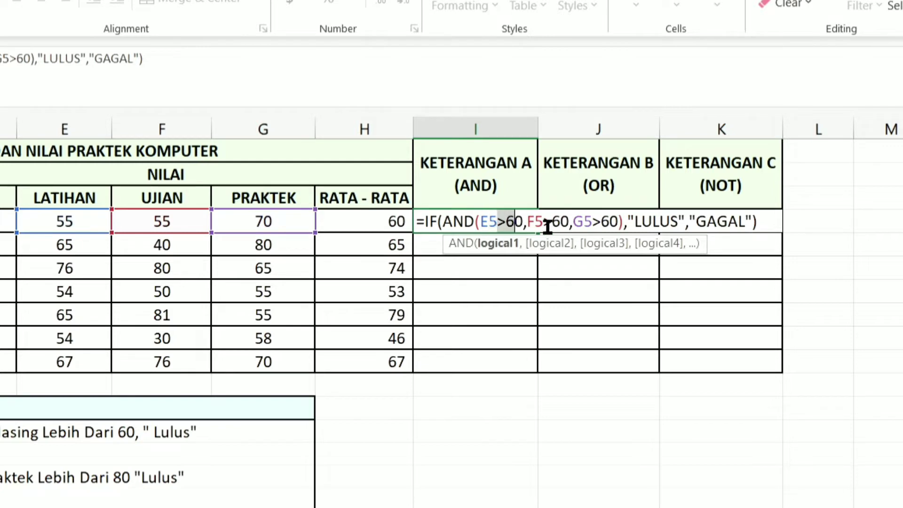
left_click_drag(532, 221, 660, 223)
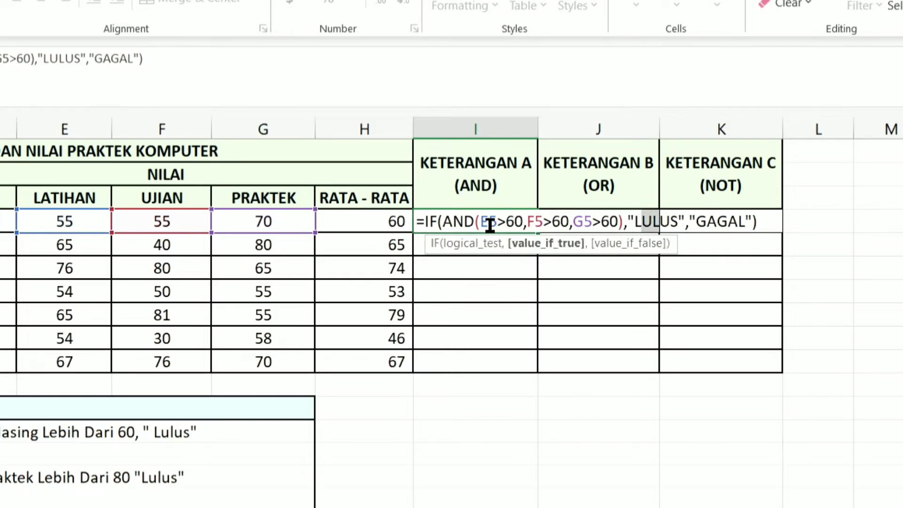
left_click_drag(479, 222, 517, 222)
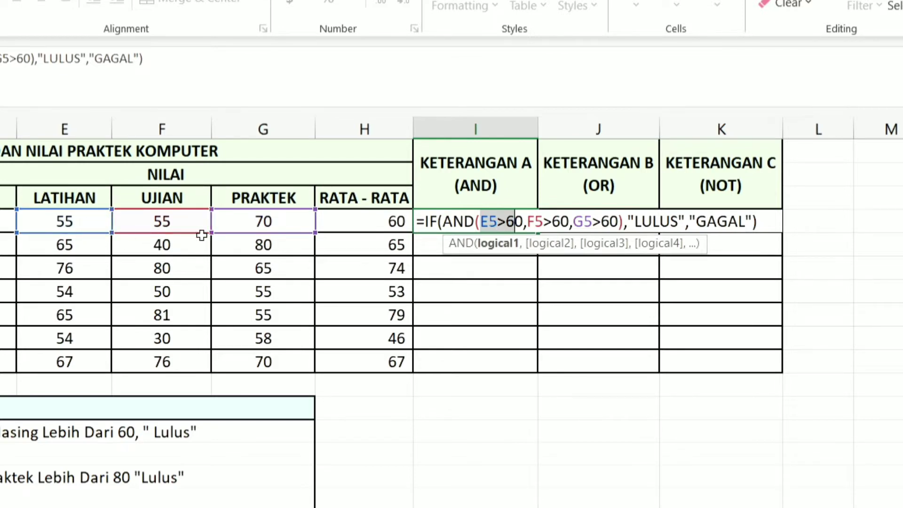
left_click(646, 222)
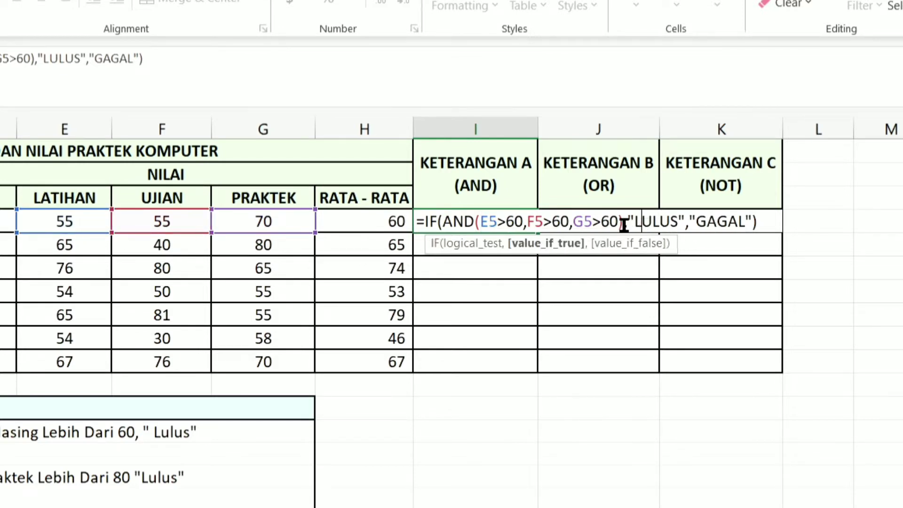
Commit the formula in I5 and fill it down through I11.
key("Return")
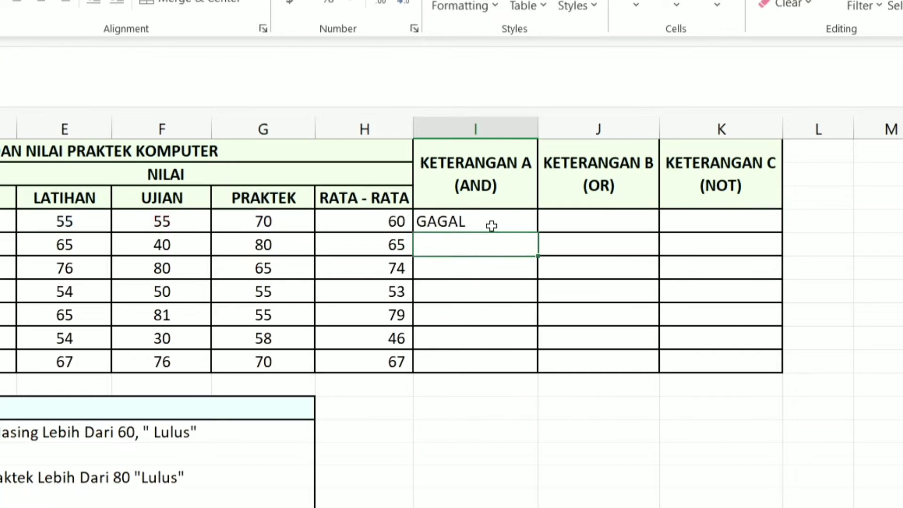
left_click(489, 226)
left_click_drag(538, 233, 533, 319)
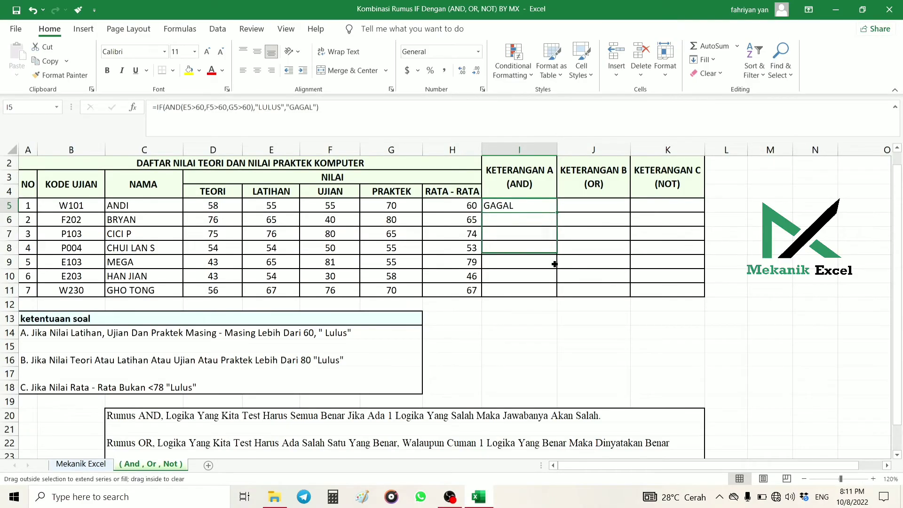
left_click_drag(555, 264, 554, 296)
left_click_drag(898, 236, 898, 243)
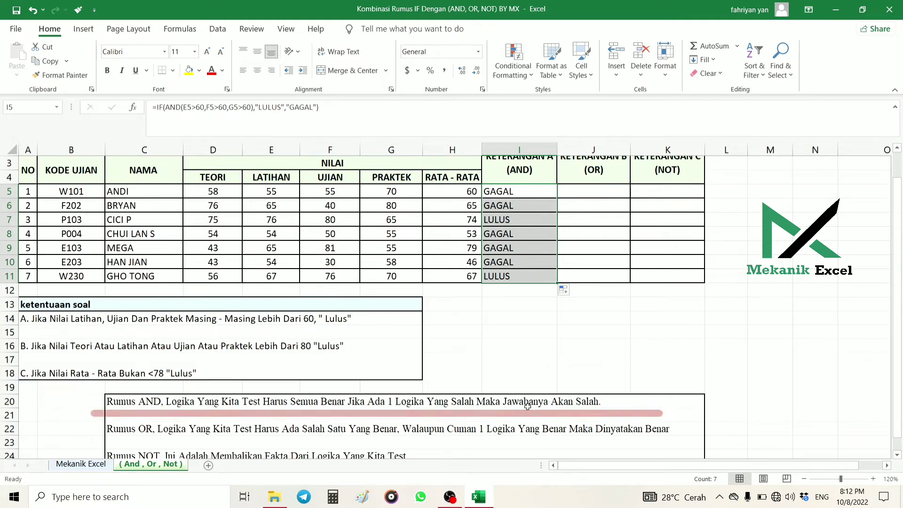
Check the AND formula in I5 against the LATIHAN, UJIAN and PRAKTEK scores in row 5.
left_click(485, 267)
double_click(533, 192)
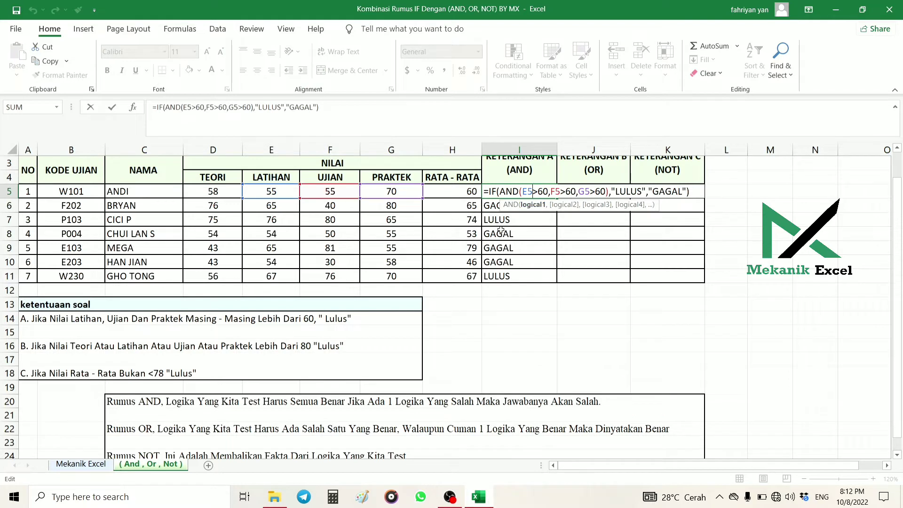
key("Return")
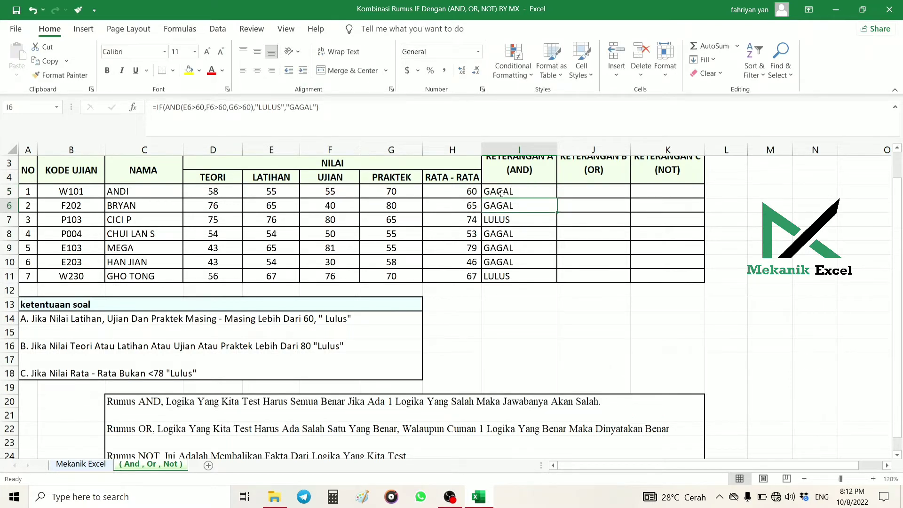
left_click_drag(275, 190, 380, 190)
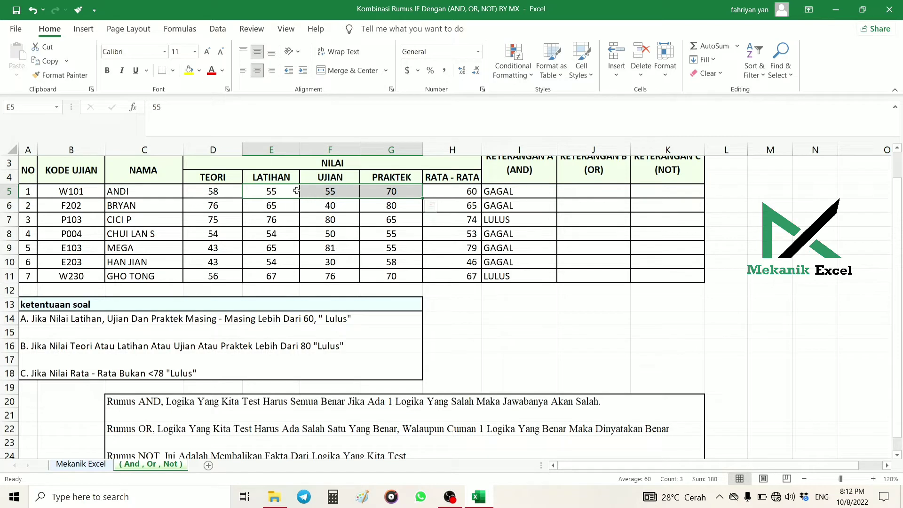
left_click(501, 193)
left_click_drag(282, 193, 386, 191)
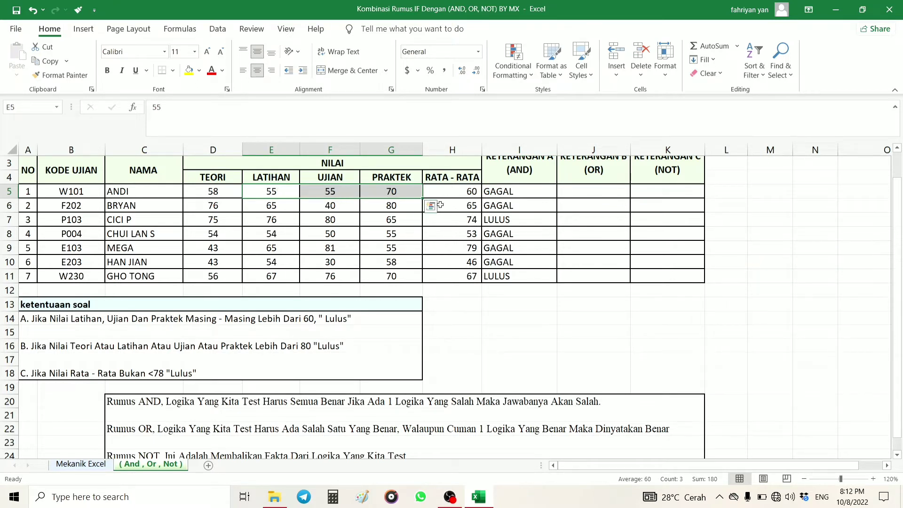
double_click(505, 190)
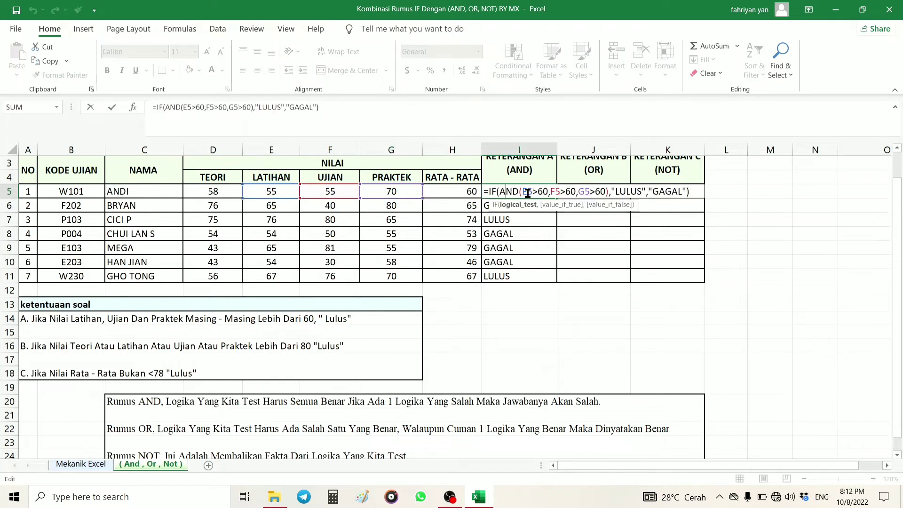
left_click_drag(523, 192, 548, 192)
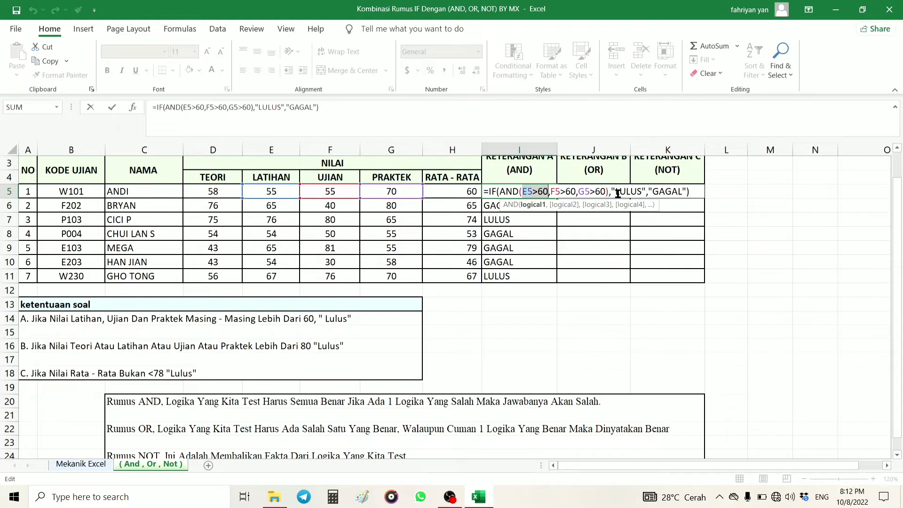
key("Escape")
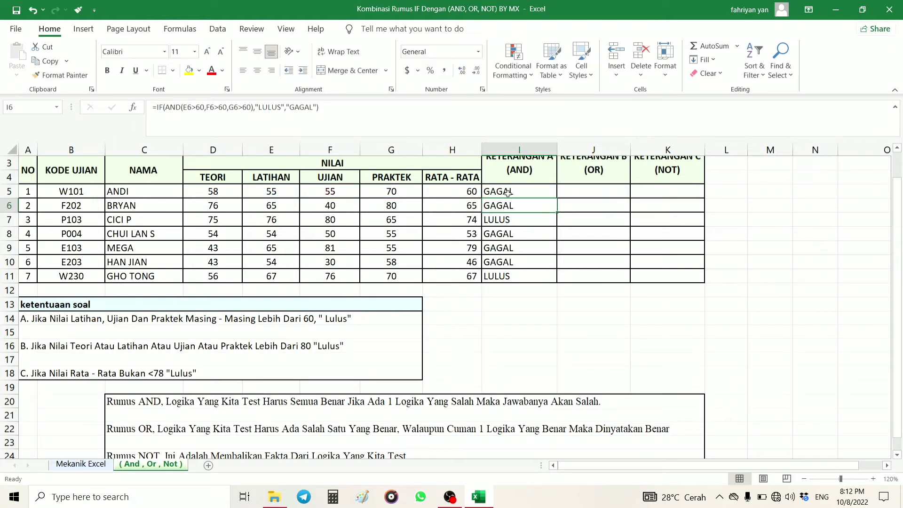
Compare the LATIHAN, UJIAN and PRAKTEK scores in rows 7 and 11 with their KETERANGAN A results.
left_click_drag(509, 192, 508, 223)
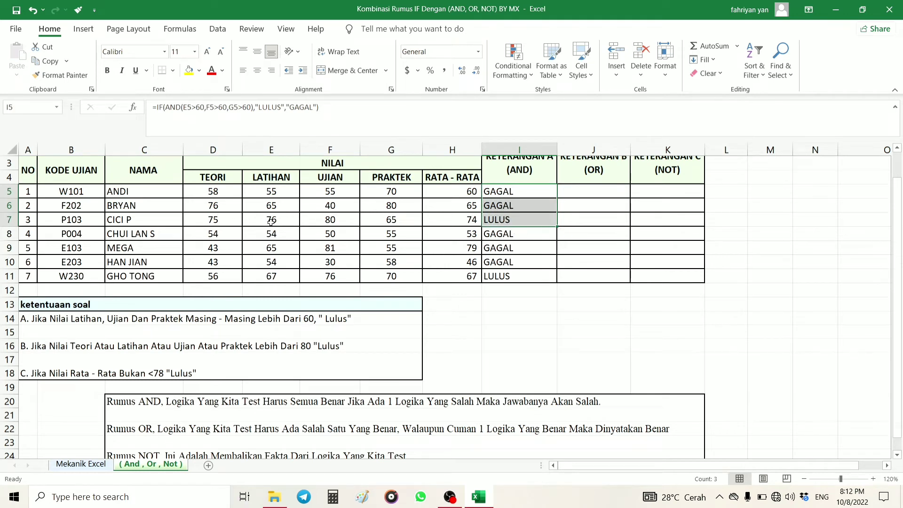
left_click_drag(271, 221, 389, 224)
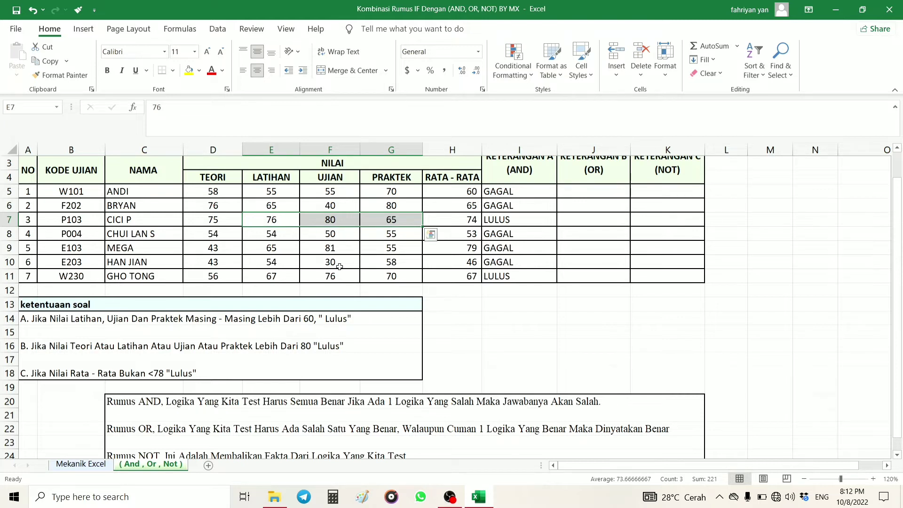
left_click(278, 276)
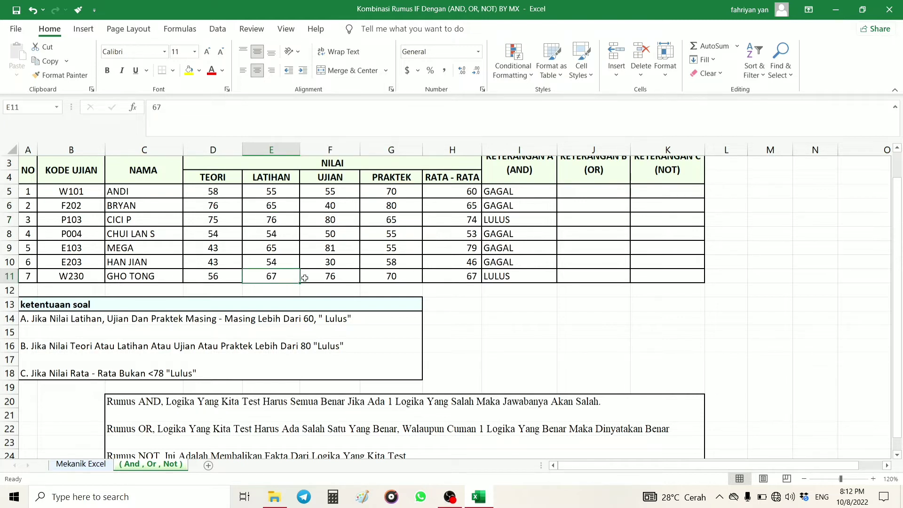
left_click_drag(305, 278, 389, 278)
left_click(331, 276)
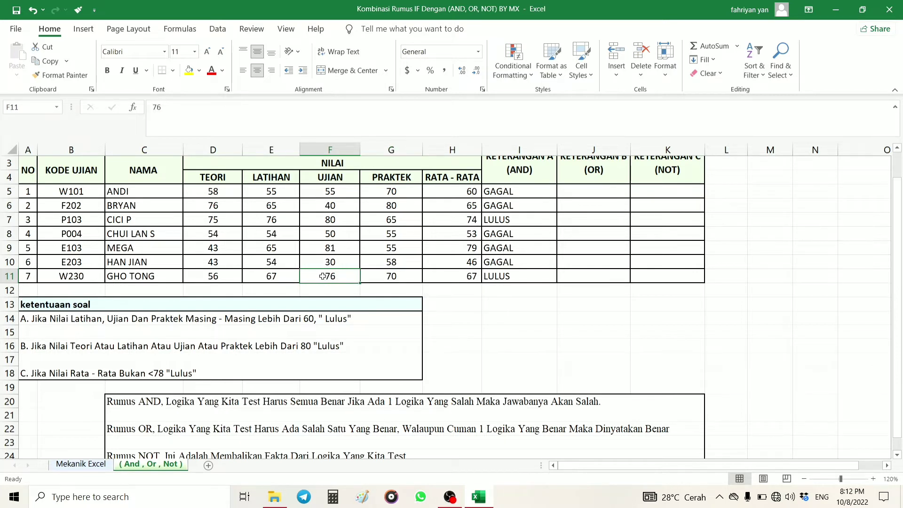
left_click_drag(270, 279, 379, 278)
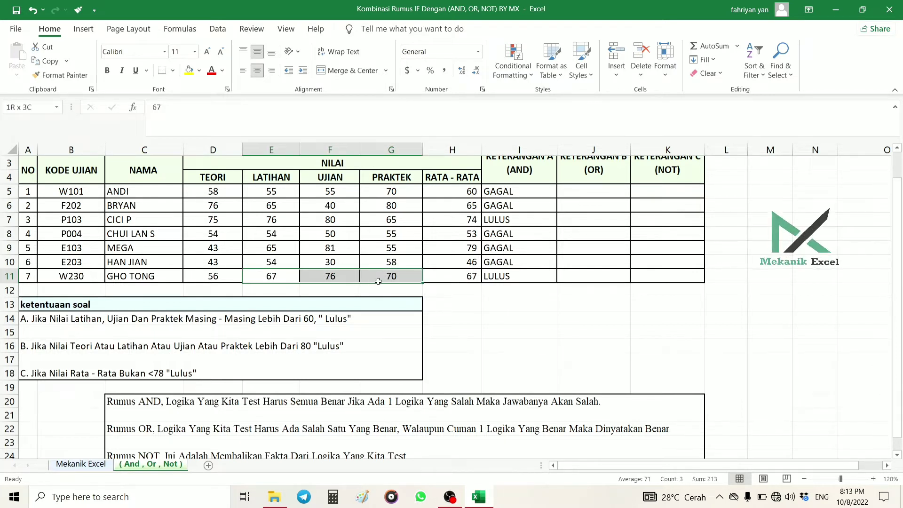
Test the AND formula by setting the UJIAN score in F11 to 50, and undo the change.
left_click(349, 279)
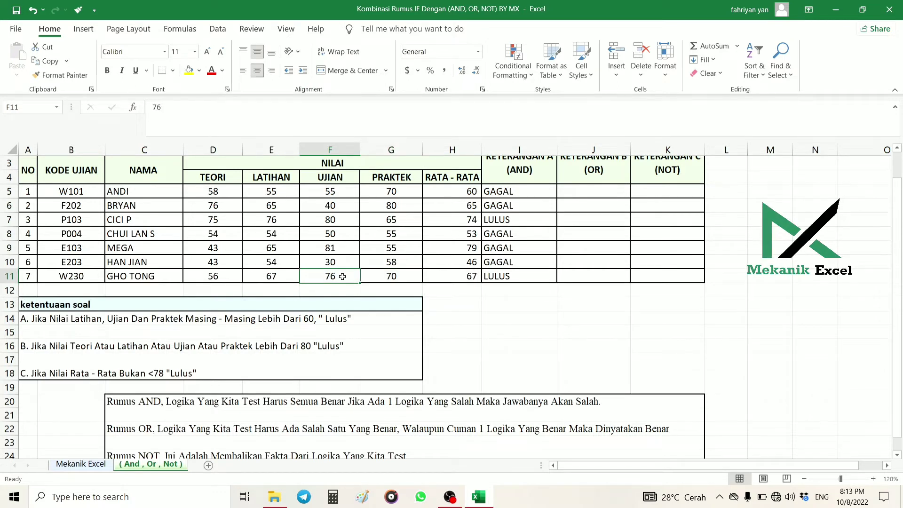
type("50")
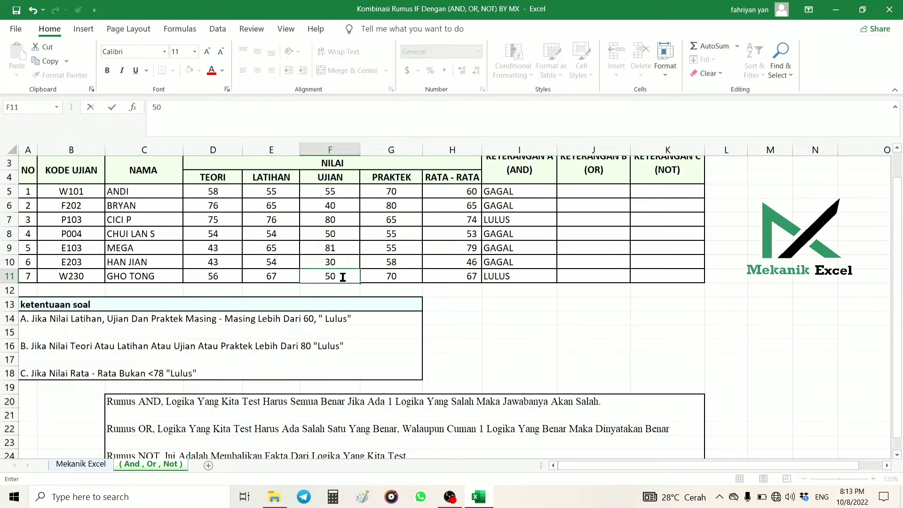
key("Return")
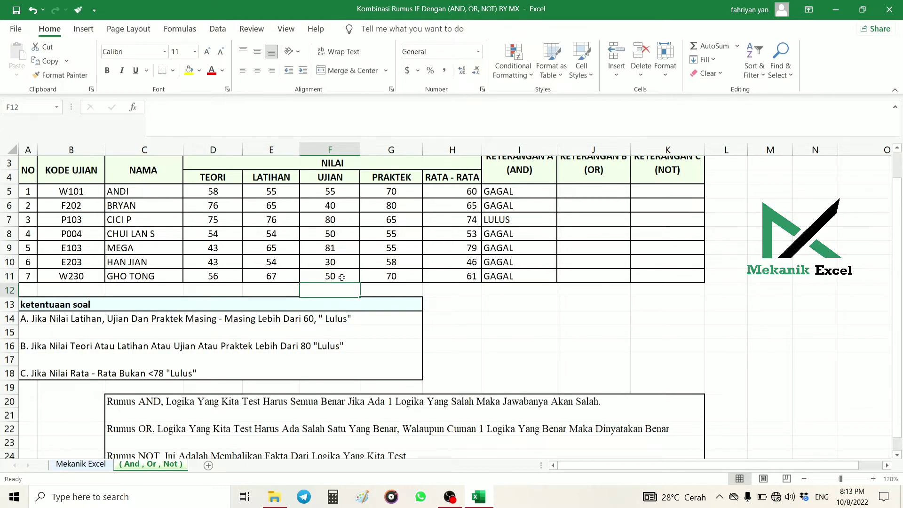
left_click_drag(281, 274, 387, 279)
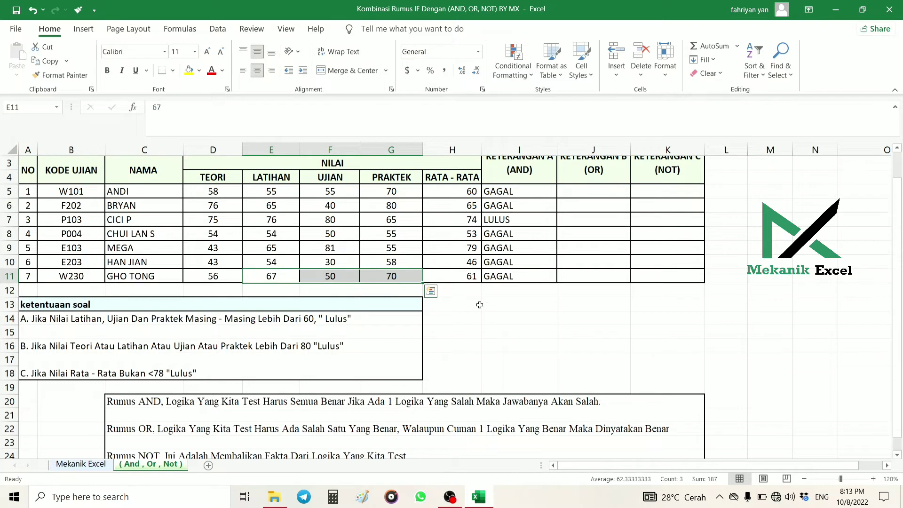
left_click(38, 14)
left_click(576, 290)
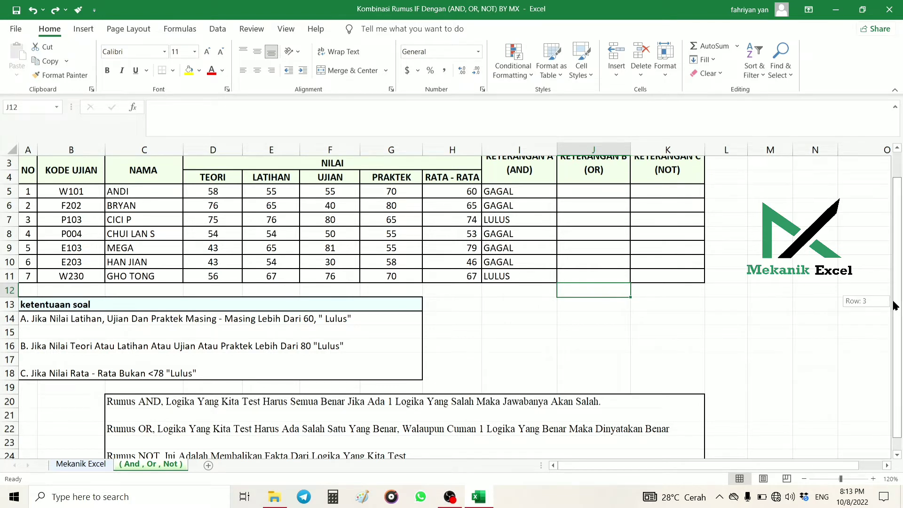
Begin an IF formula with a nested OR function in J5, using D5>80 as its first condition.
scroll(894, 301, "up", 1)
left_click(597, 208)
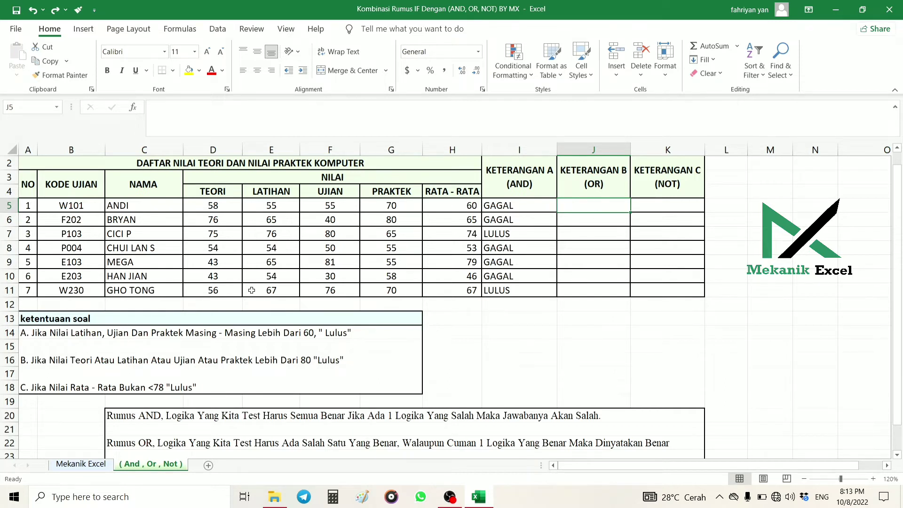
left_click(207, 206)
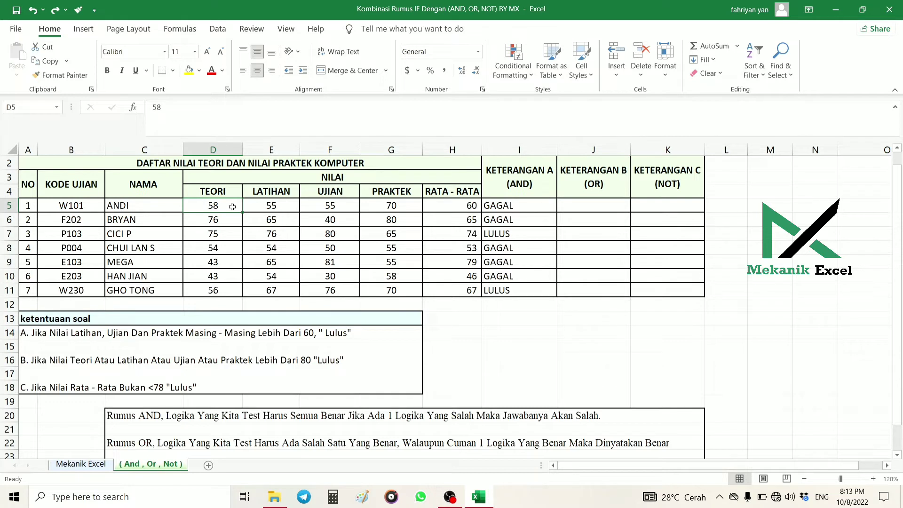
left_click_drag(233, 207, 376, 207)
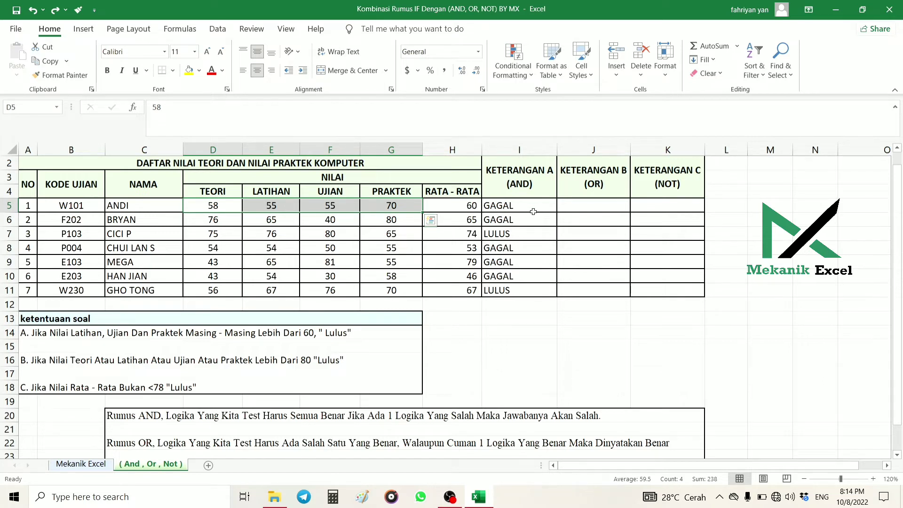
left_click(602, 208)
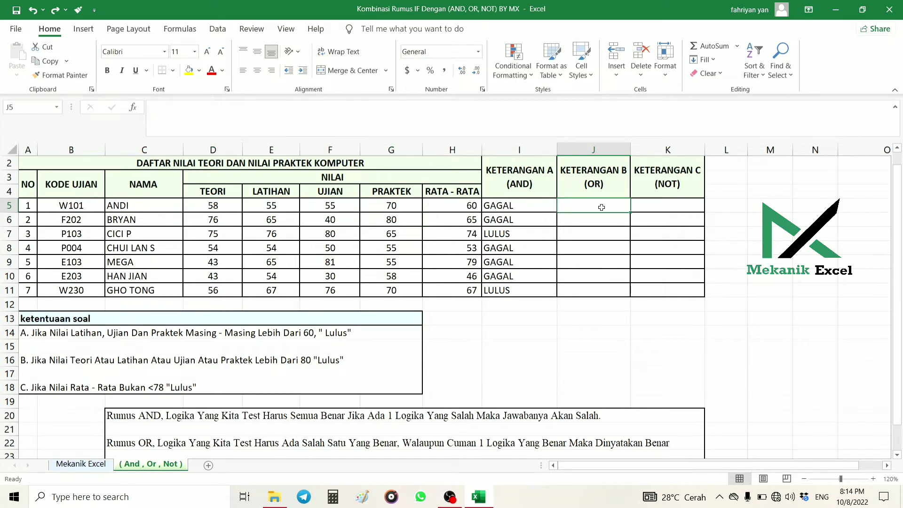
type("=IF")
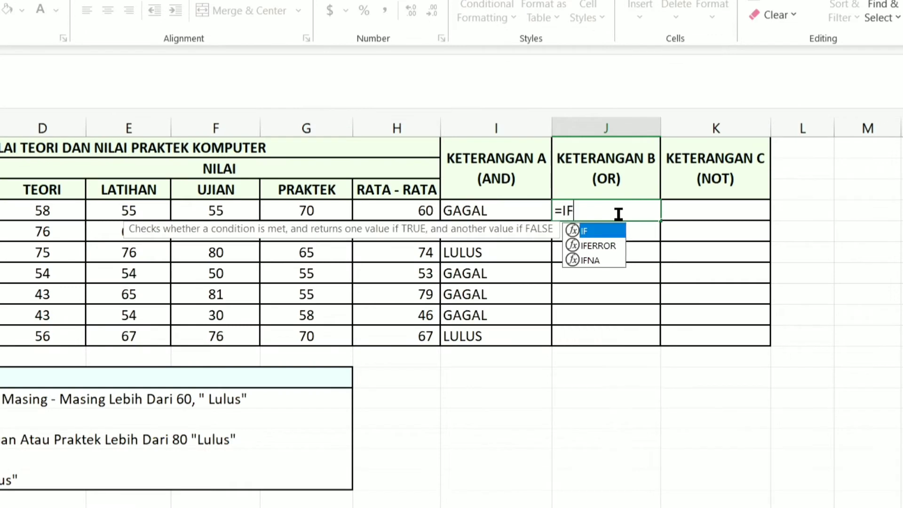
type("(")
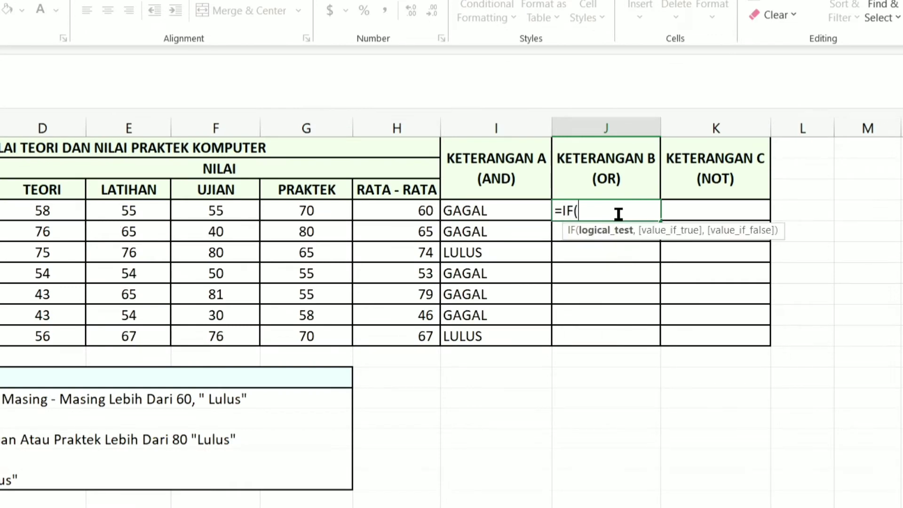
type("OR")
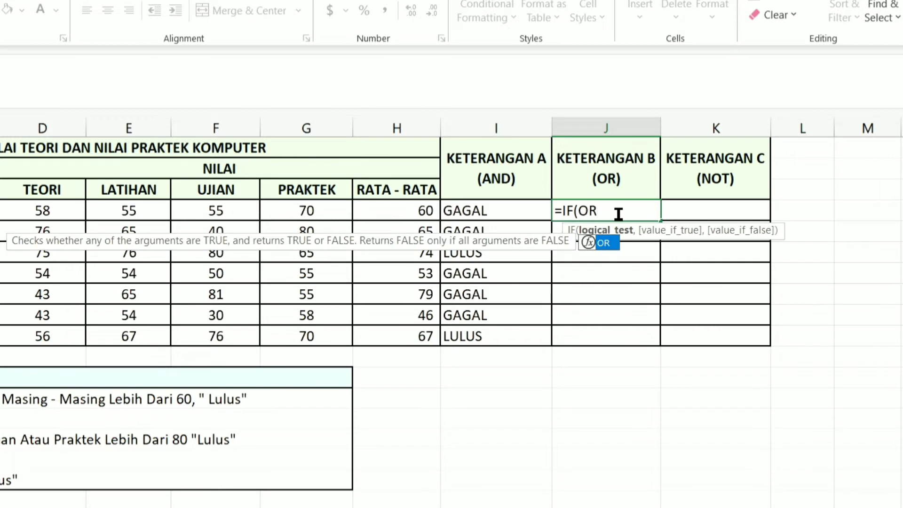
type("(")
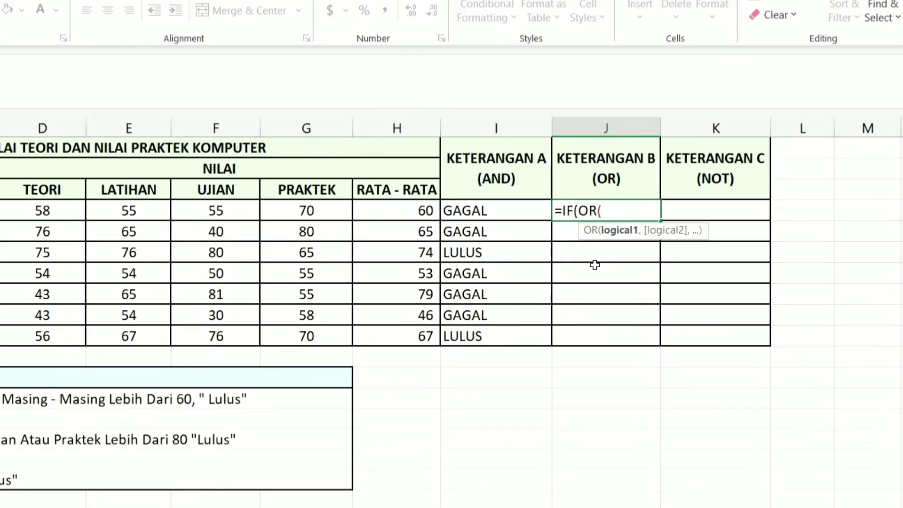
left_click(51, 209)
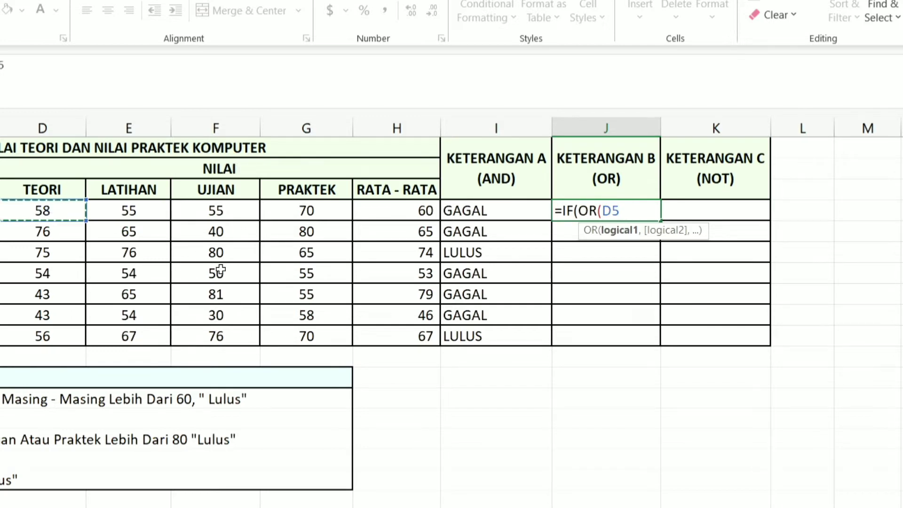
type(">")
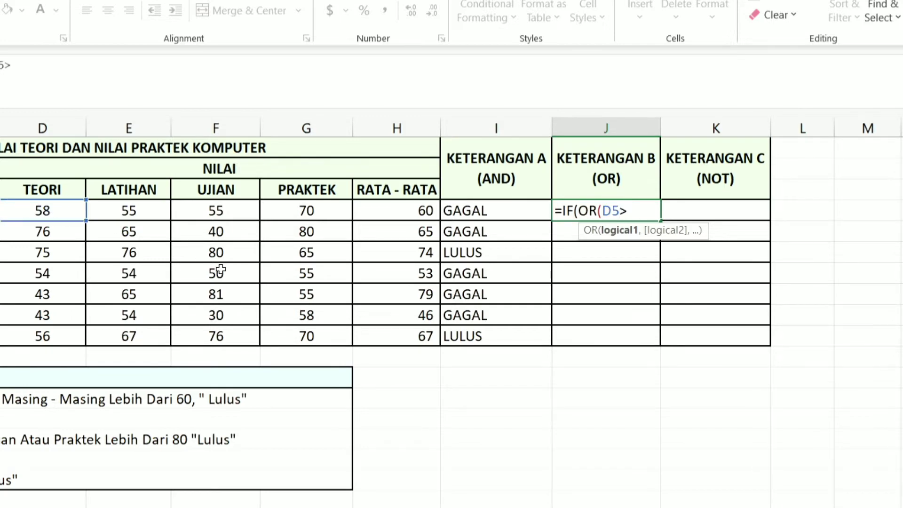
type("80,")
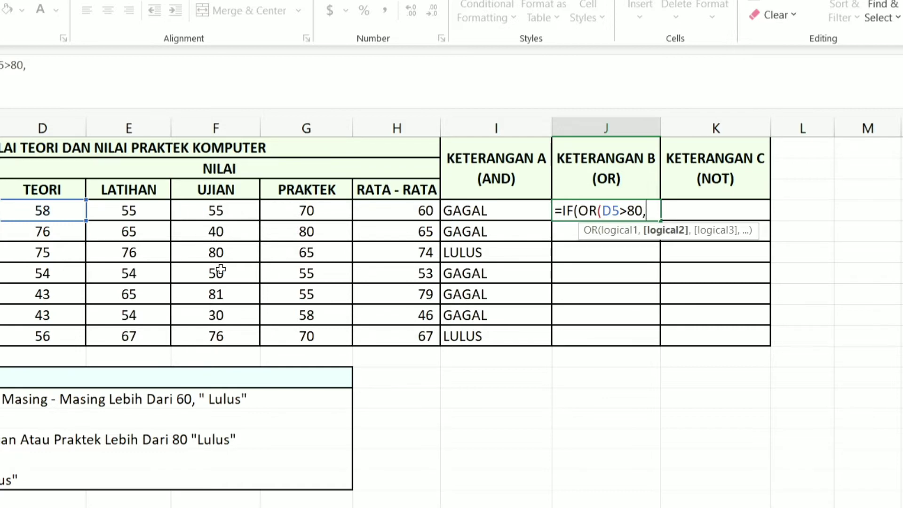
Add E5>80, F5>80 and G5>80 as further conditions of the OR function in J5.
left_click(151, 215)
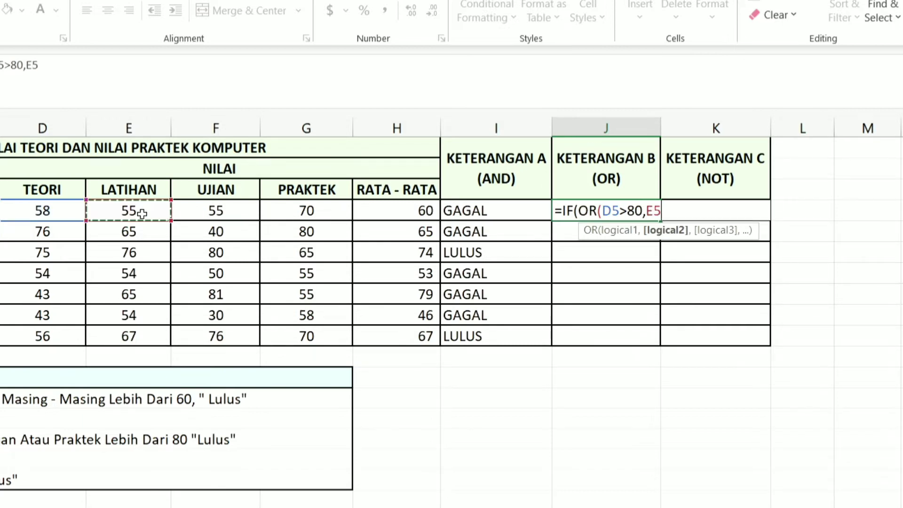
type(">80")
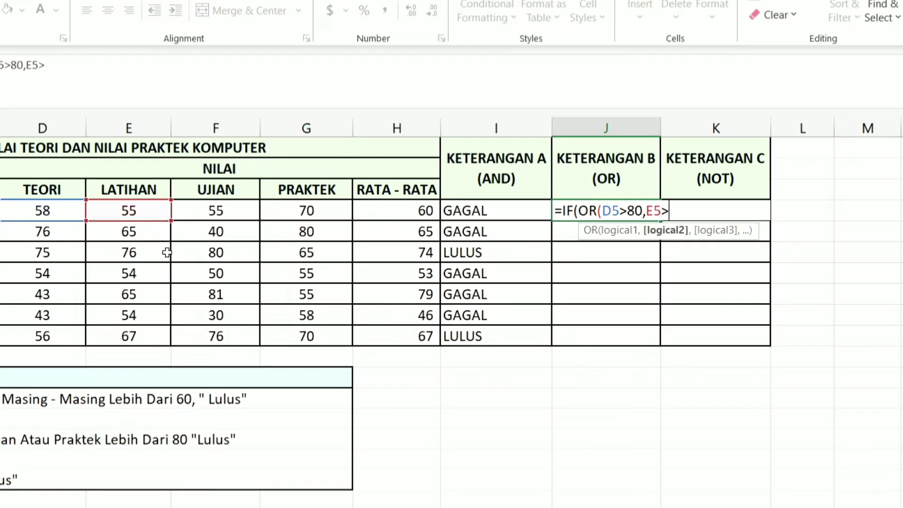
type(",")
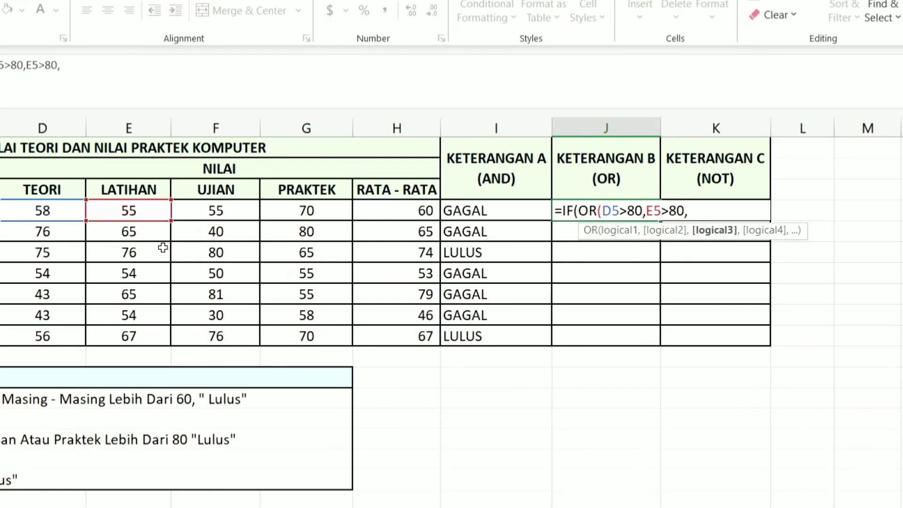
left_click(230, 209)
type(">")
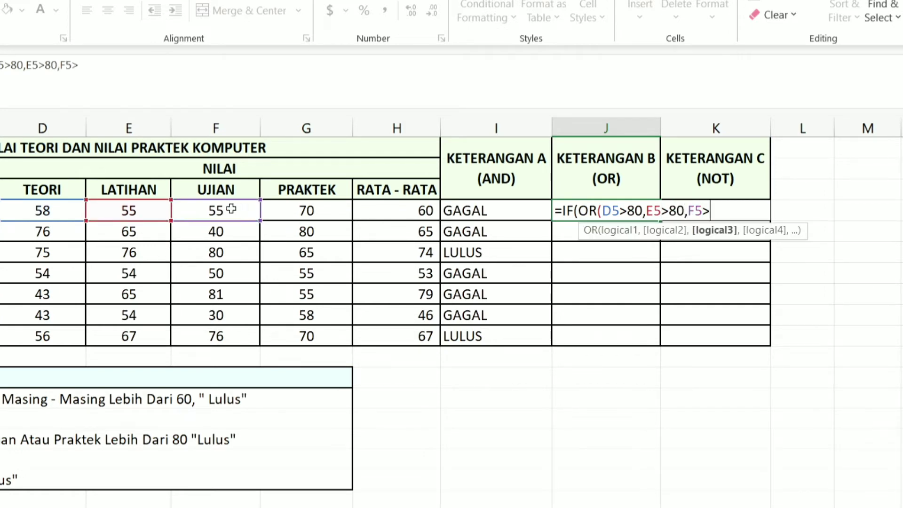
type("80,")
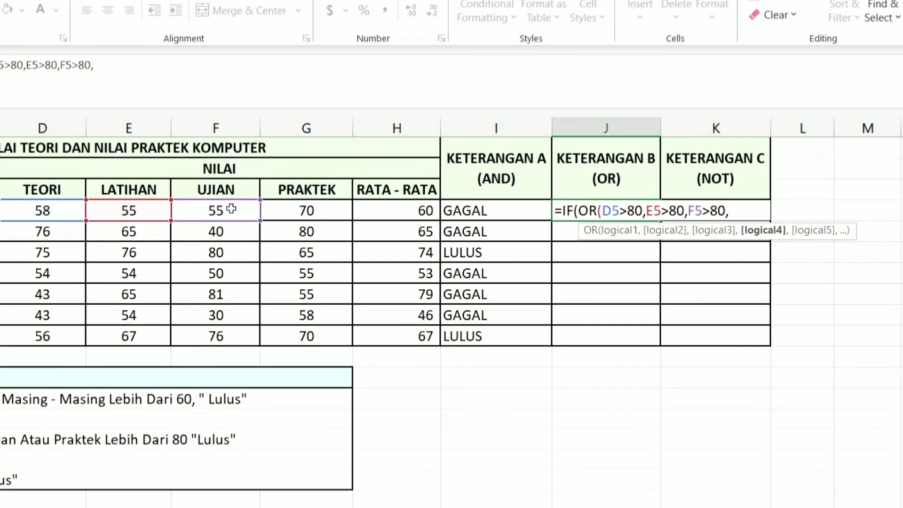
left_click(315, 211)
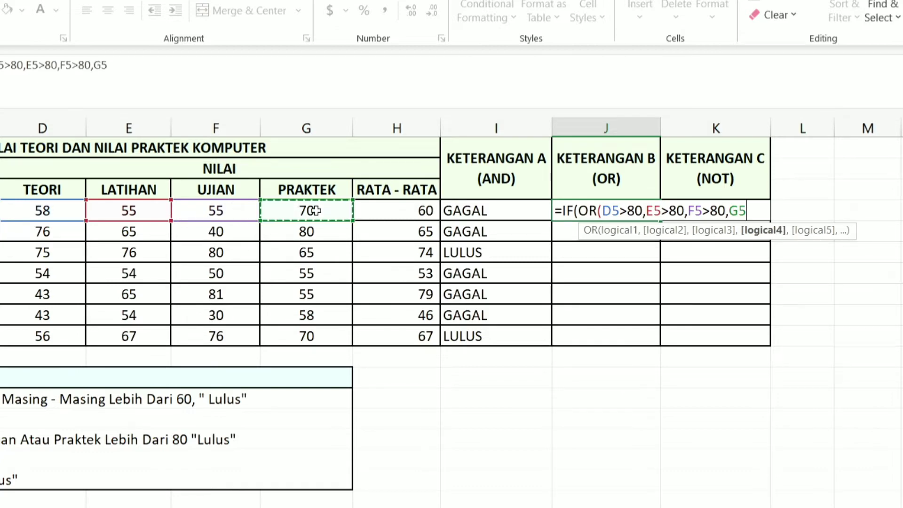
type(">80")
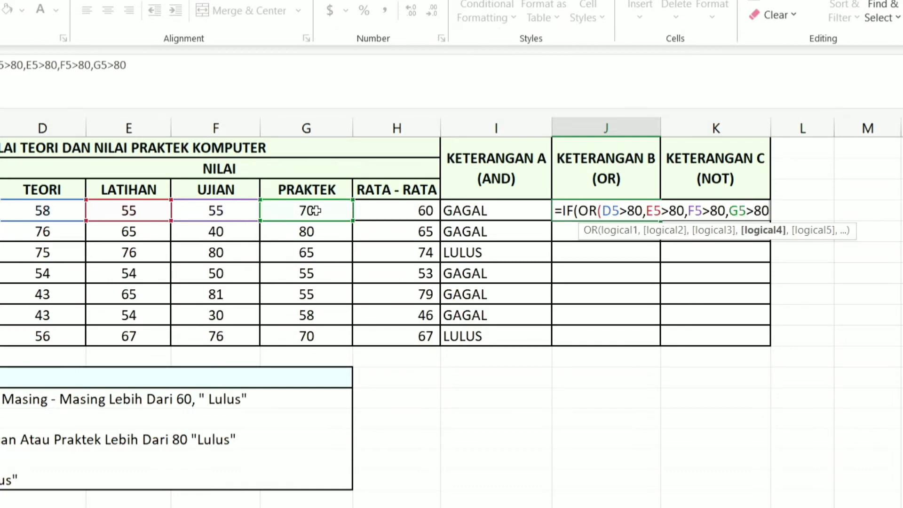
Complete the IF formula in J5 by closing the OR function and adding "LULUS" as true value and "GAGAL" as false value.
type(")")
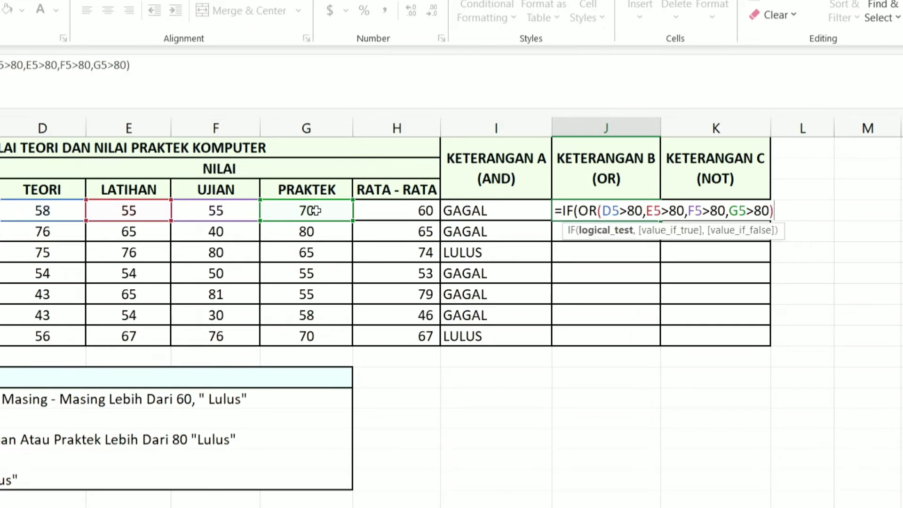
type(",")
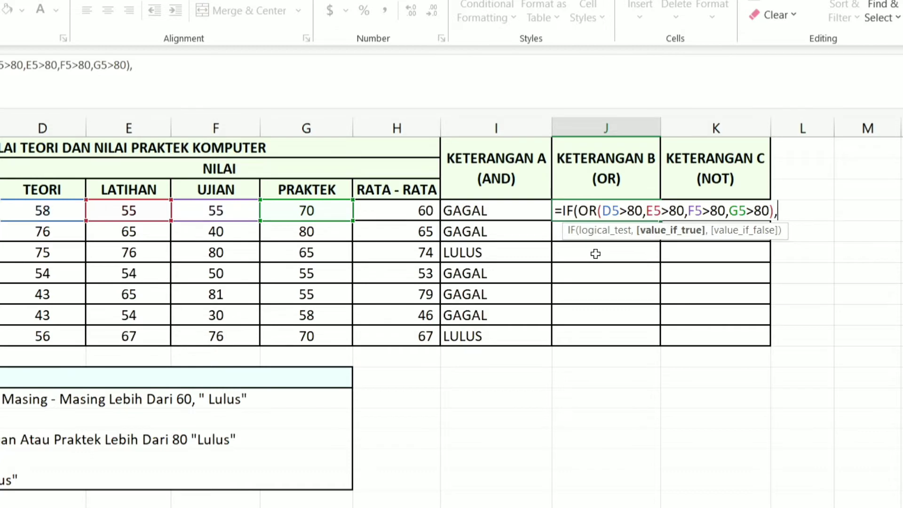
type("\"")
type("LULSU")
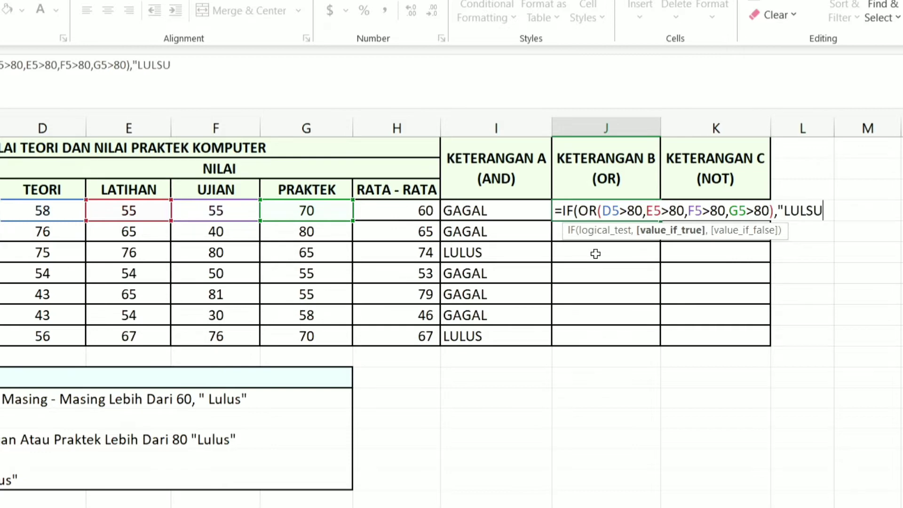
key("BackSpace")
key("BackSpace")
type("US\",\"")
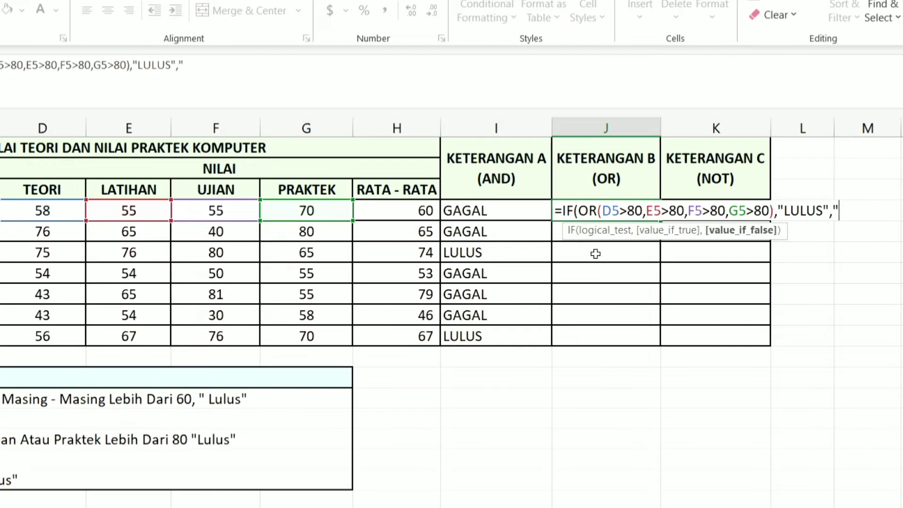
type("GAGA")
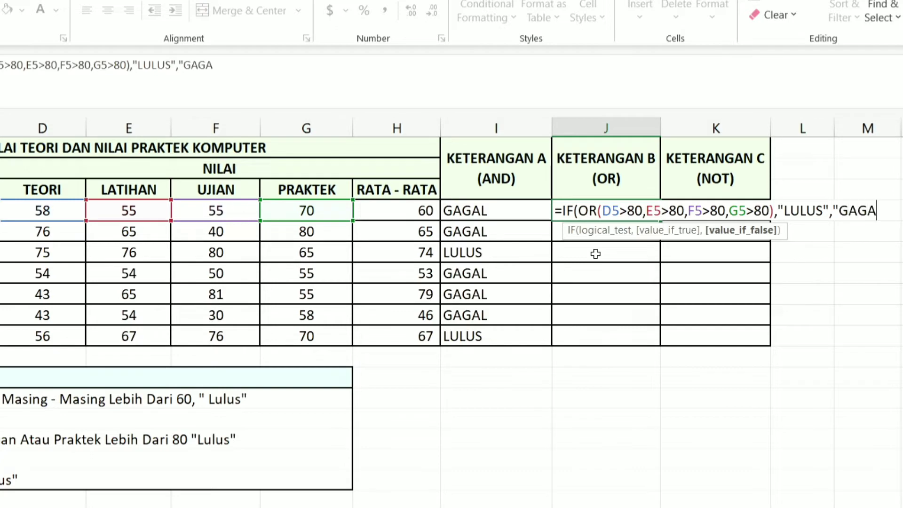
type("L\")")
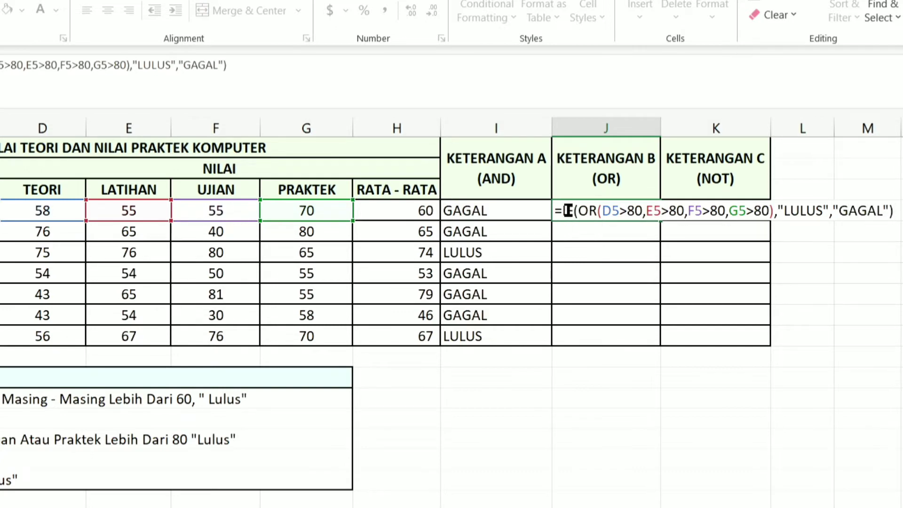
Review the OR function, its four conditions and the true value within the J5 formula.
left_click_drag(582, 210, 596, 209)
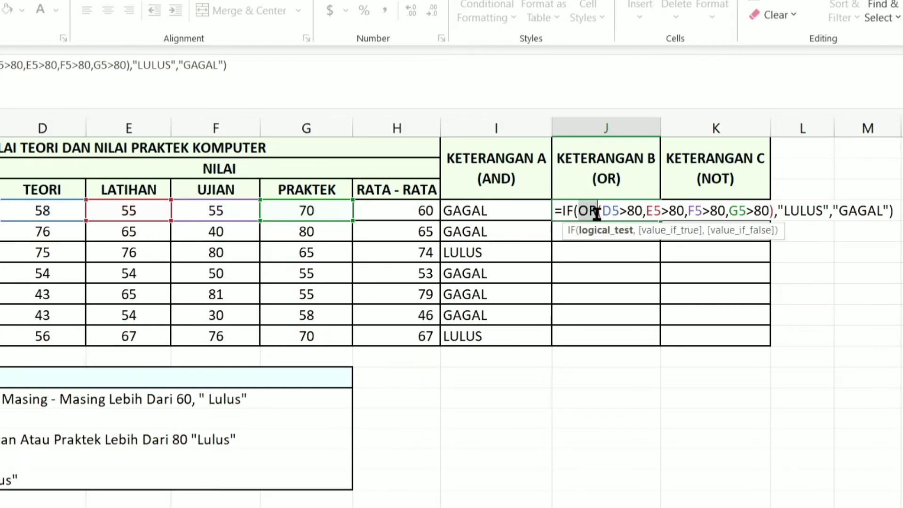
left_click_drag(602, 210, 754, 213)
left_click(806, 210)
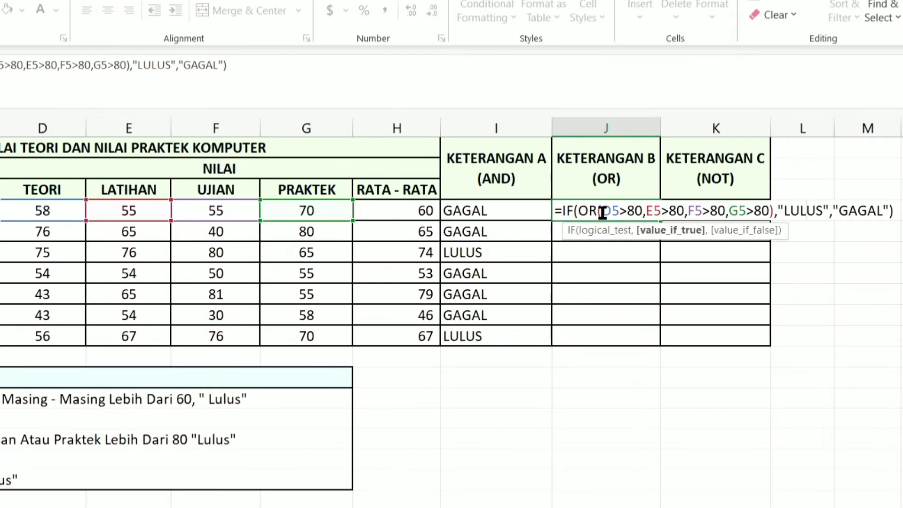
left_click_drag(598, 211, 768, 212)
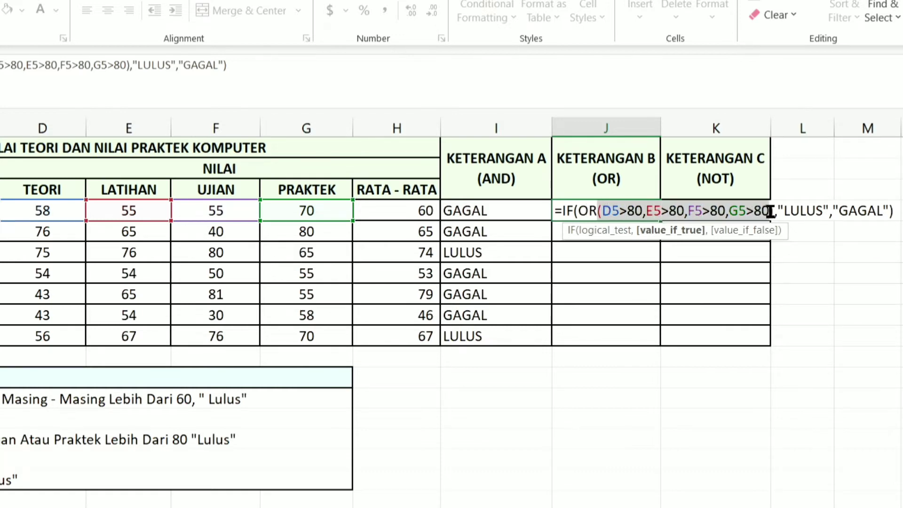
left_click(726, 212)
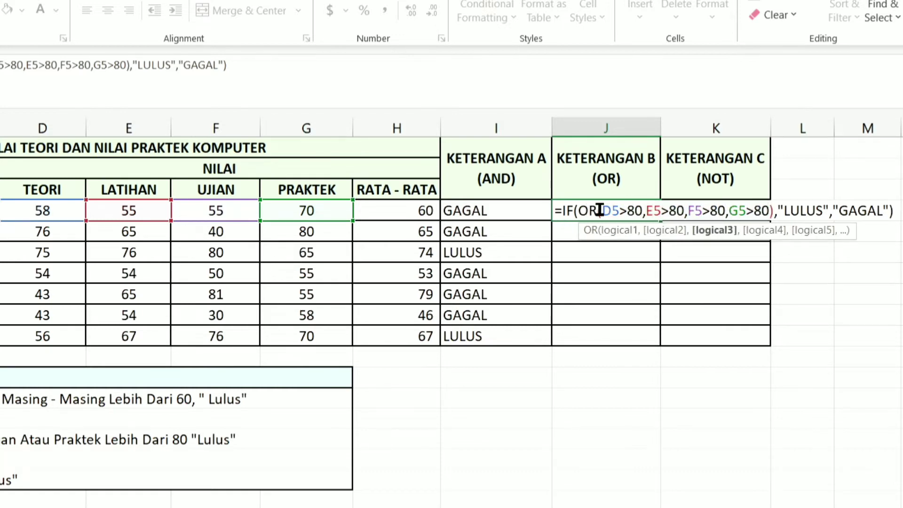
left_click_drag(600, 210, 762, 211)
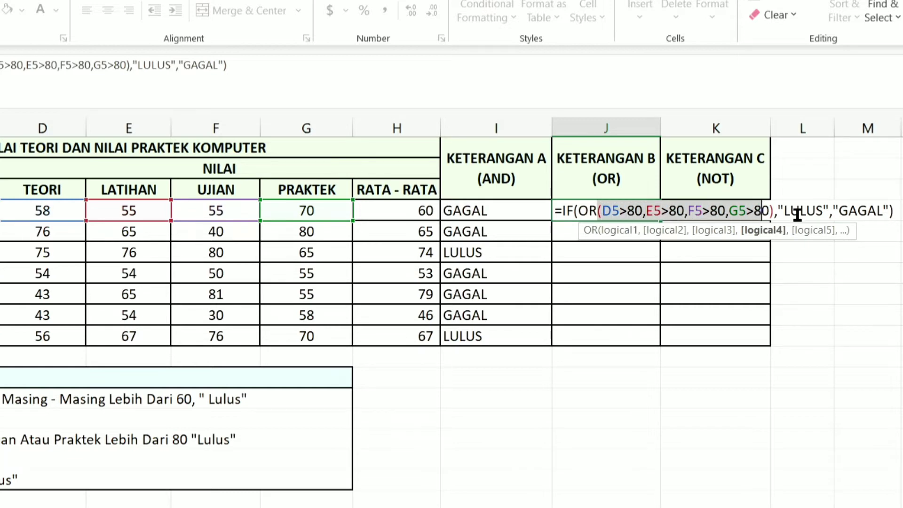
left_click(799, 212)
Commit the OR formula in J5 and fill it down the KETERANGAN B column to J11.
key("Return")
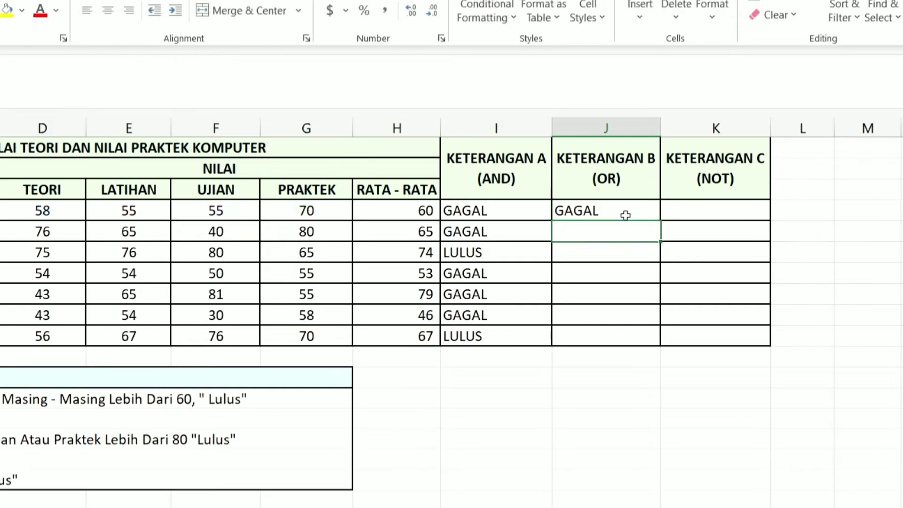
left_click(625, 215)
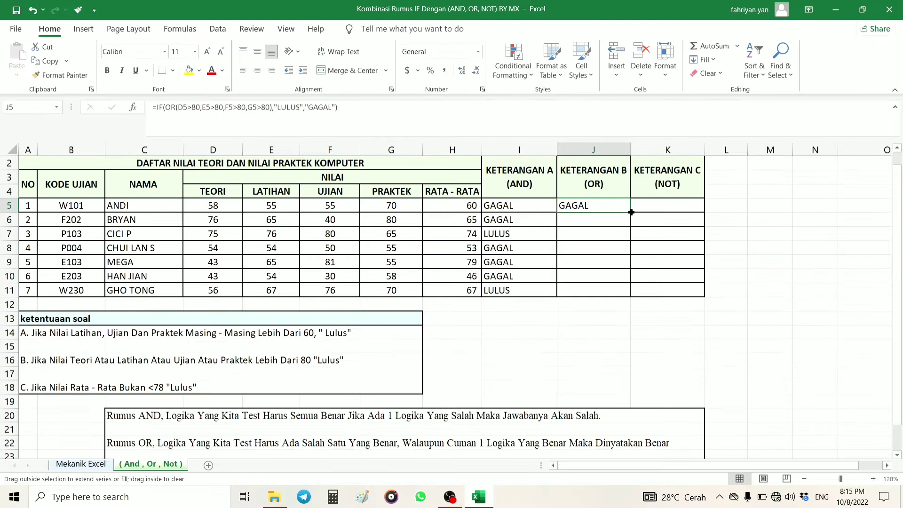
left_click_drag(660, 220, 654, 323)
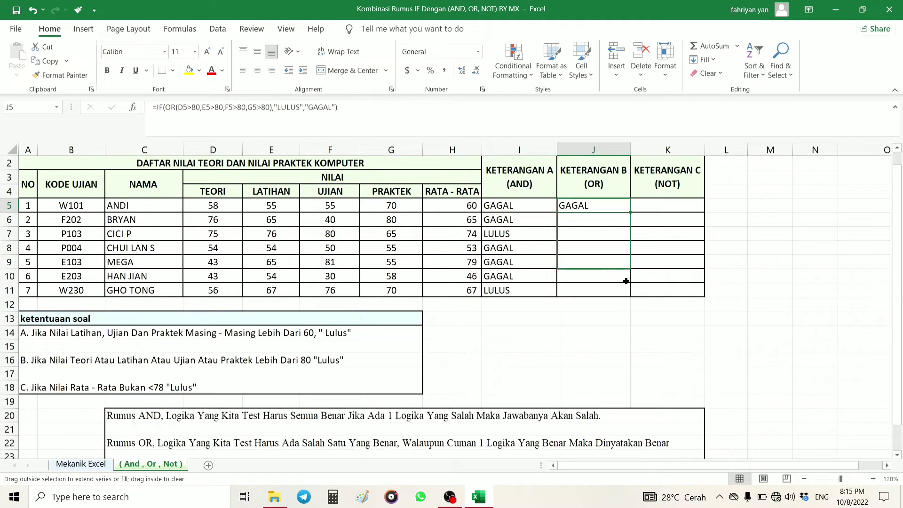
left_click_drag(626, 281, 626, 294)
Compare the TEORI, LATIHAN, UJIAN and PRAKTEK scores in row 5 with its KETERANGAN B result.
left_click(591, 220)
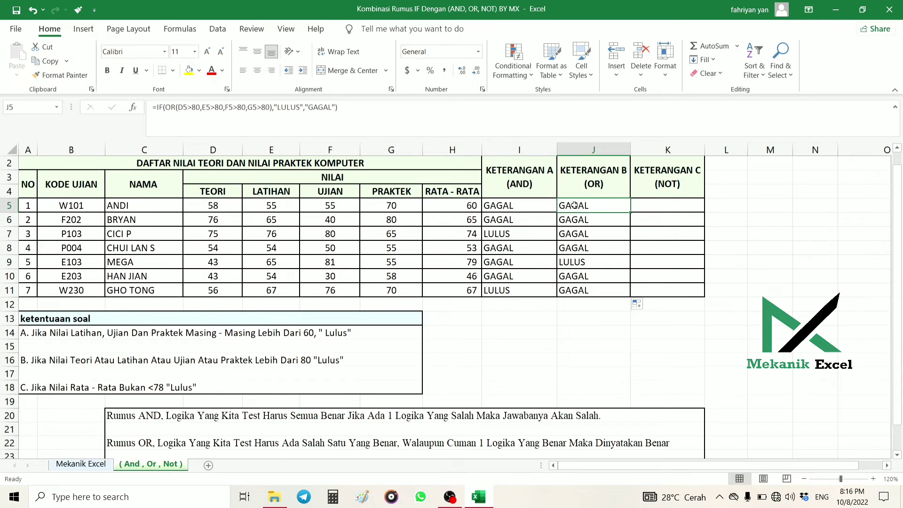
left_click(226, 206)
left_click_drag(225, 206, 368, 208)
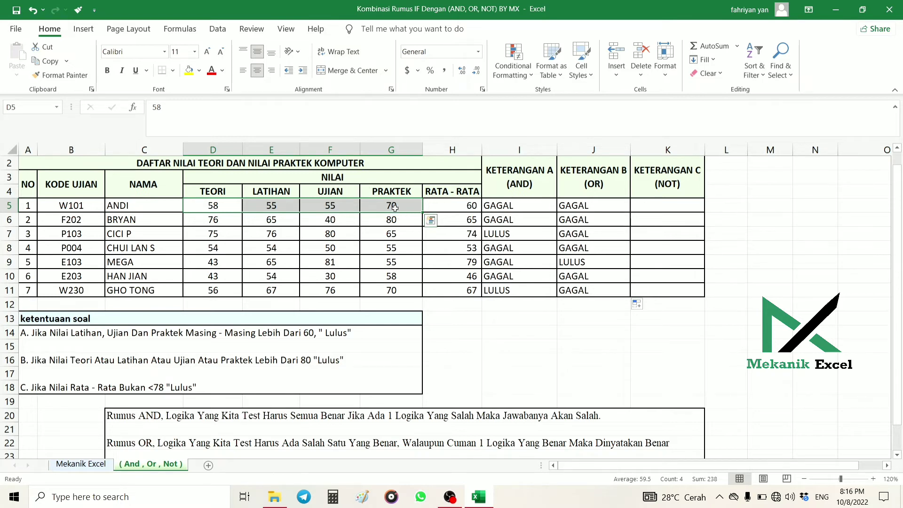
left_click_drag(583, 210, 592, 262)
Check the four scores in row 9 against the KETERANGAN B result and inspect the OR formula in J9.
left_click(592, 262)
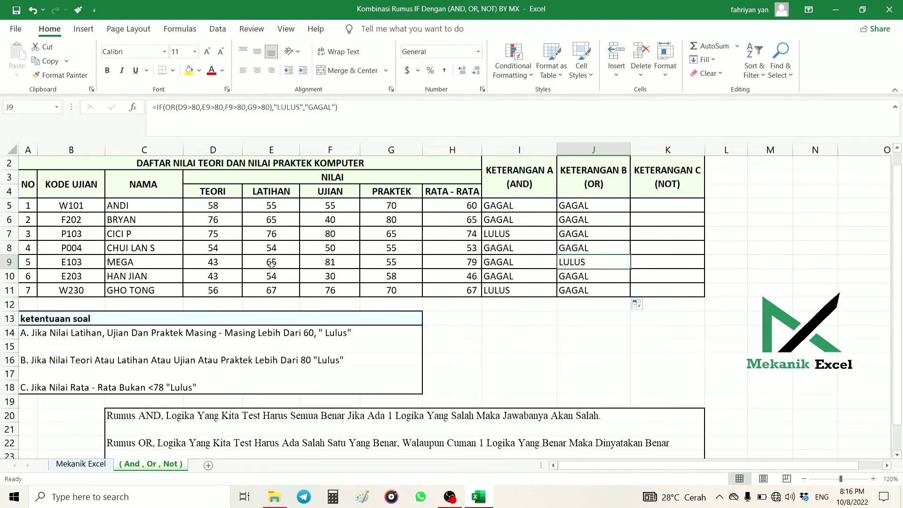
left_click(227, 264)
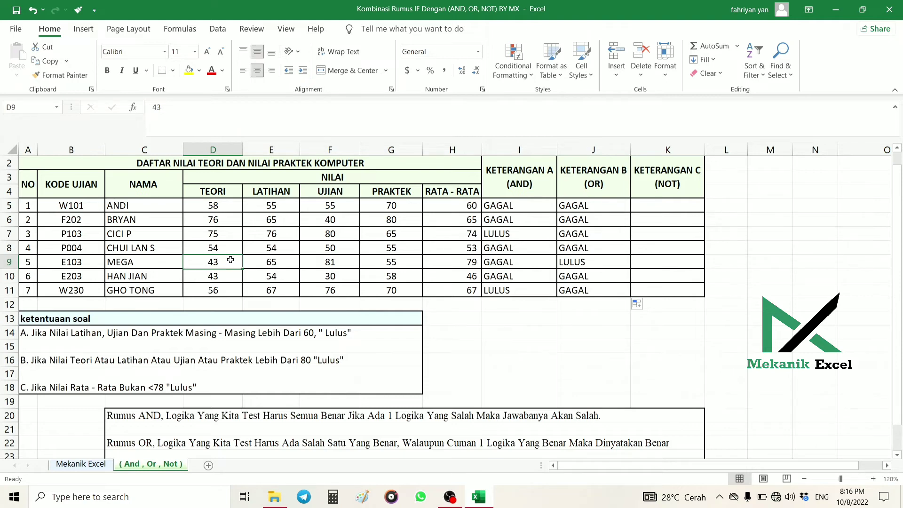
left_click_drag(230, 260, 391, 265)
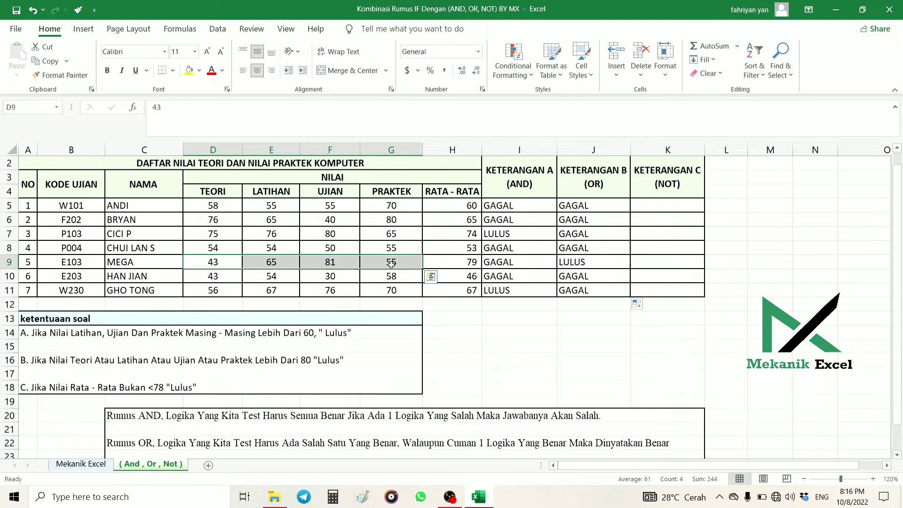
left_click(343, 264)
left_click_drag(228, 261, 382, 267)
double_click(584, 266)
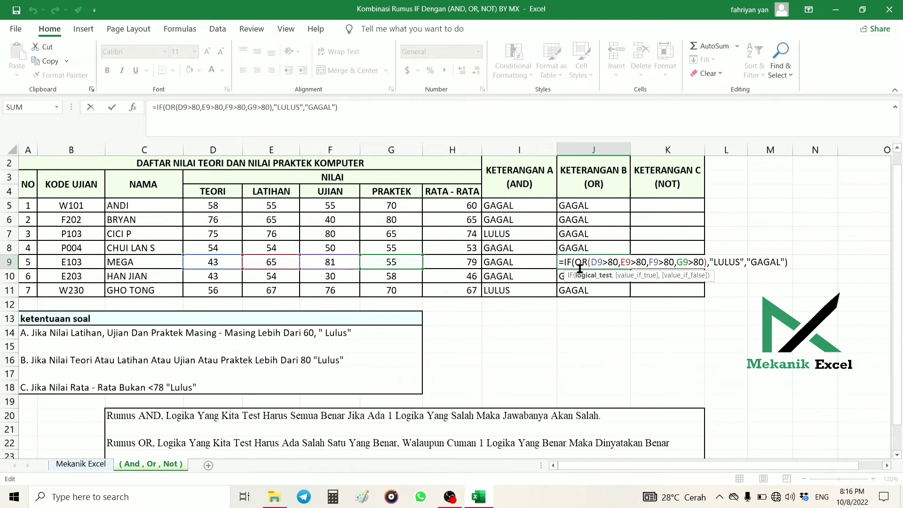
key("Return")
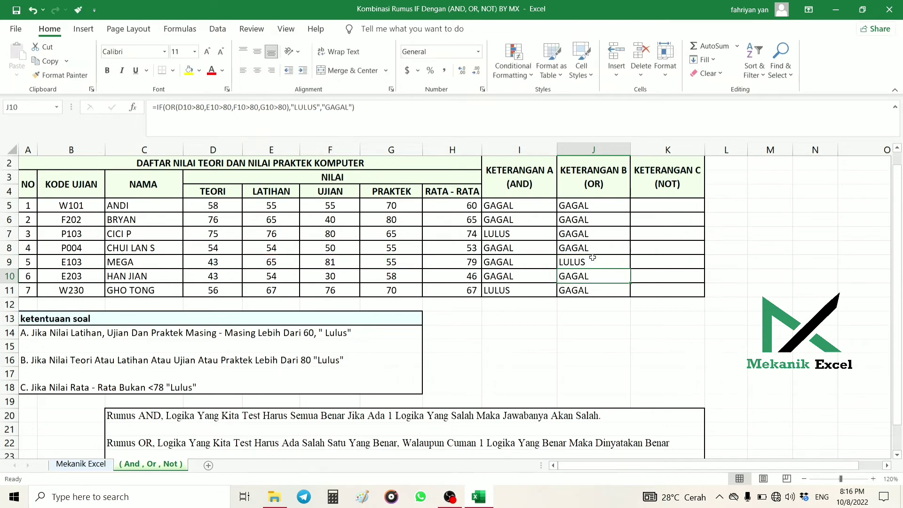
left_click(585, 263)
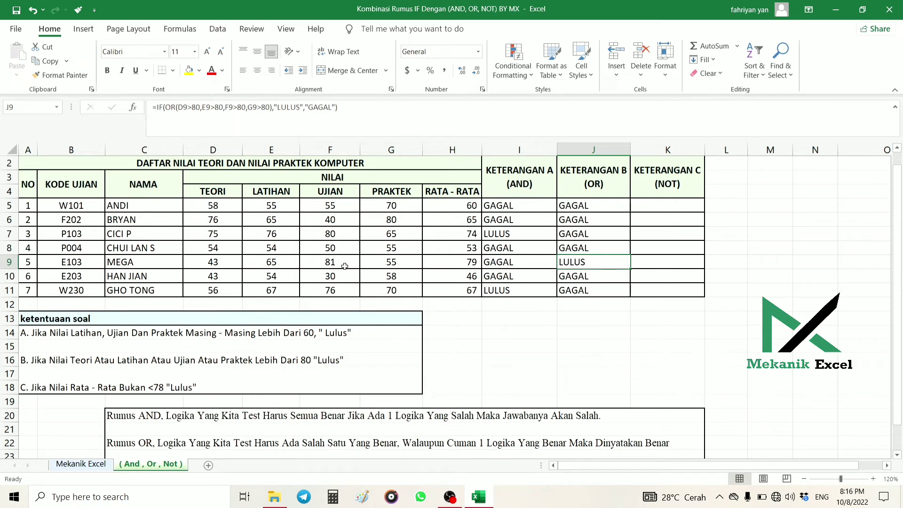
Compare the LATIHAN, UJIAN and PRAKTEK scores in row 11 with the AND result in I11.
left_click(509, 289)
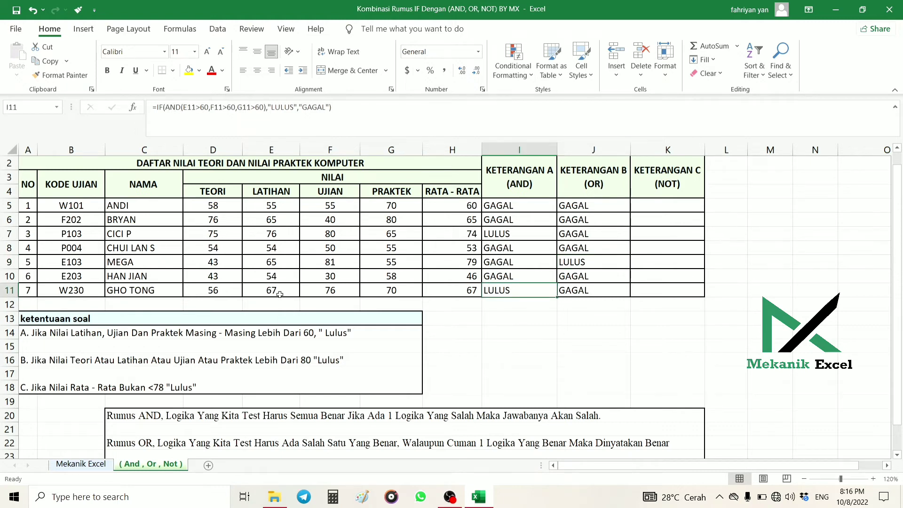
left_click_drag(280, 294, 422, 293)
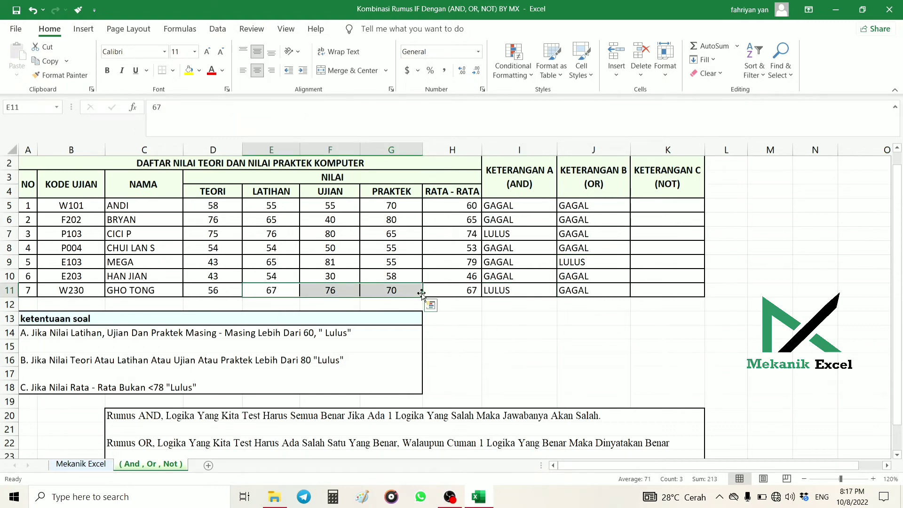
left_click(508, 292)
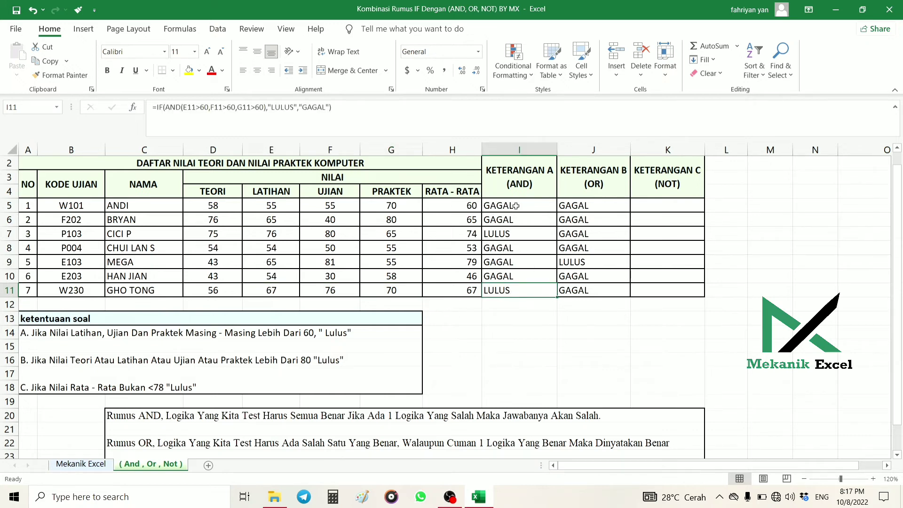
left_click(589, 236)
Read criterion C for KETERANGAN C and the explanation of the NOT formula in row 24.
left_click(662, 204)
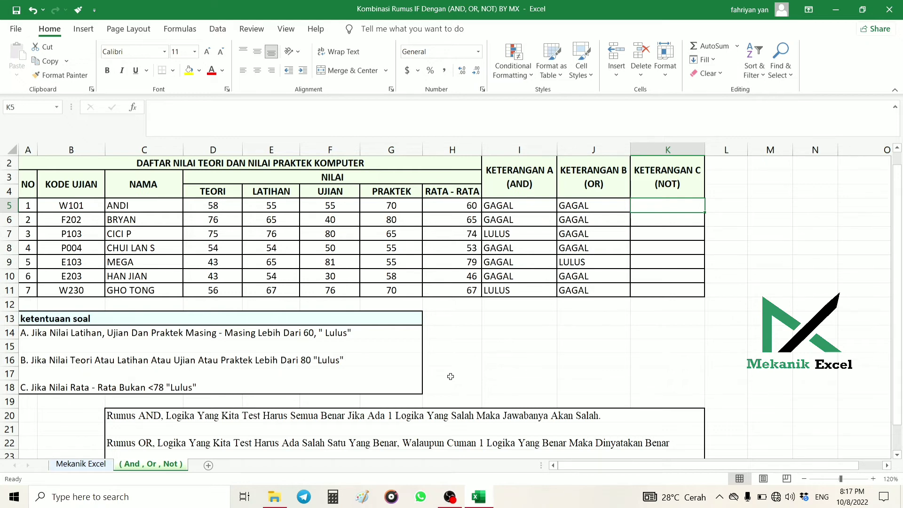
left_click(824, 331)
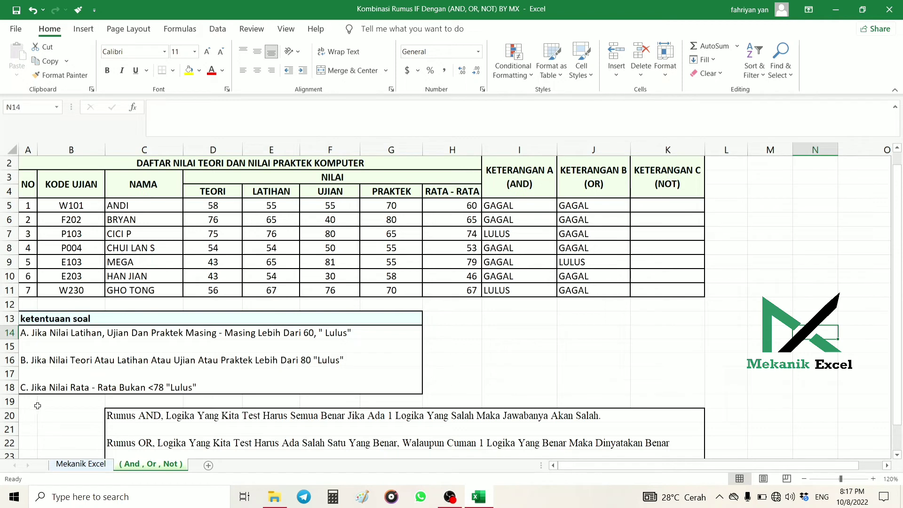
left_click(649, 317)
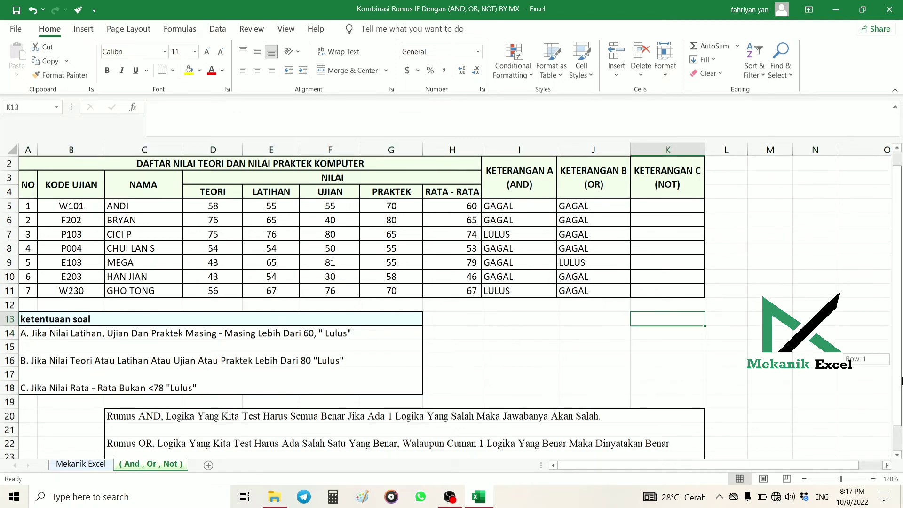
scroll(898, 363, "down", 1)
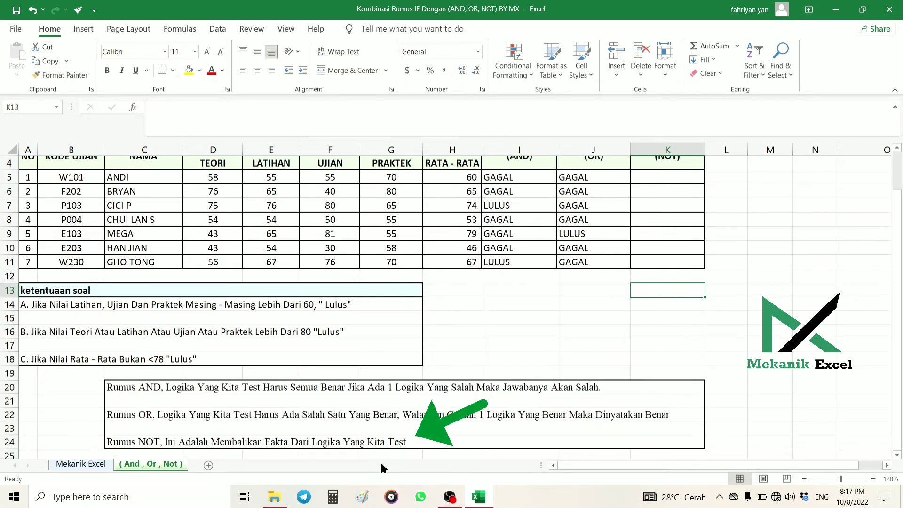
left_click(565, 361)
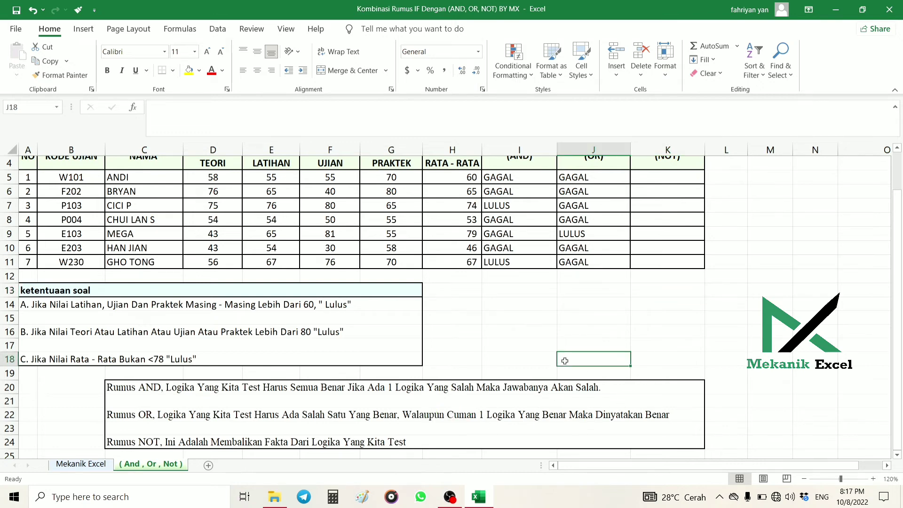
left_click(889, 320)
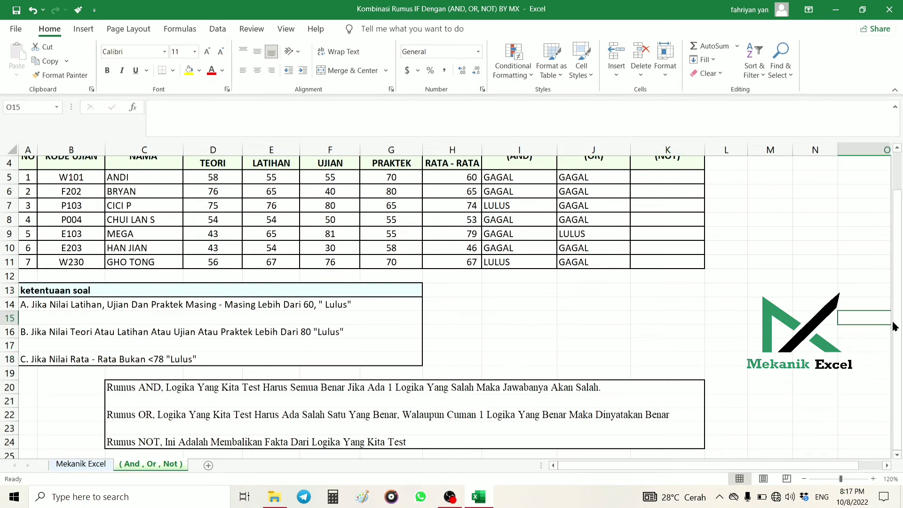
left_click_drag(896, 325, 896, 318)
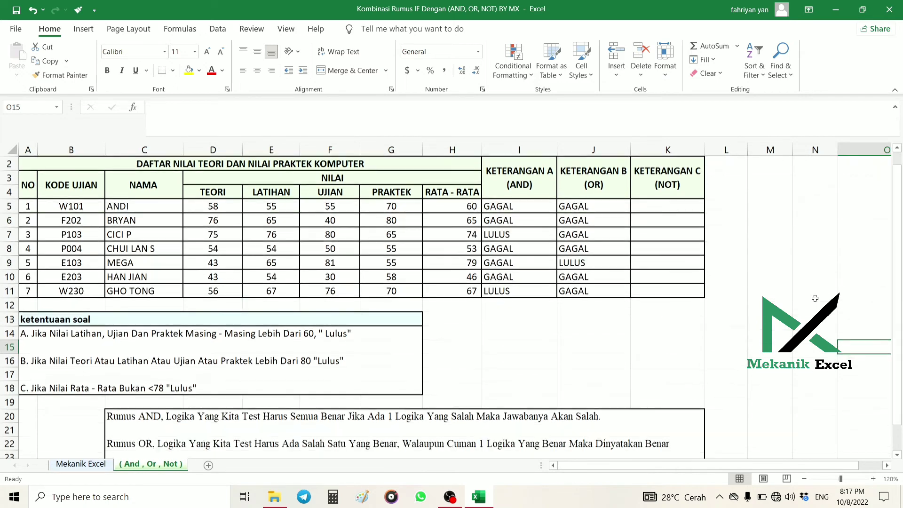
Enter =IF(NOT(H5<78),"LULUS","GAGAL") in K5 and fill the formula down KETERANGAN C to K11.
left_click(639, 206)
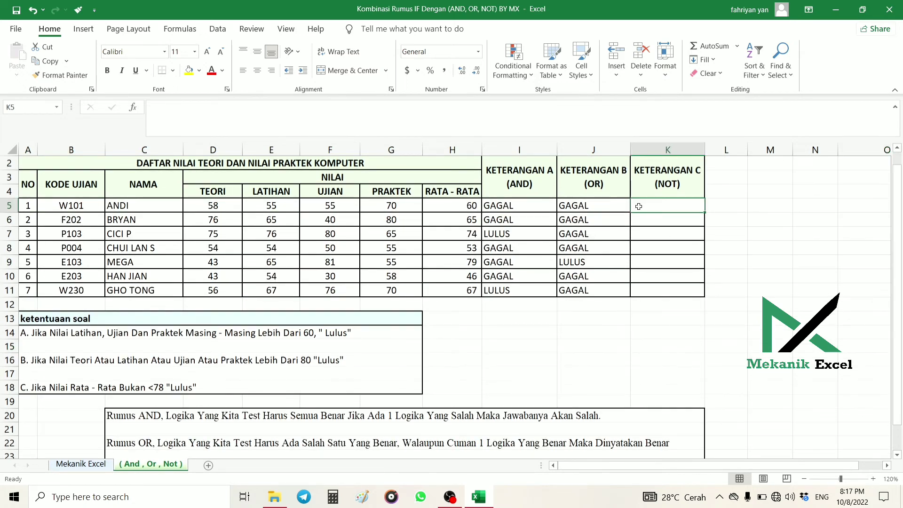
type("=IF(")
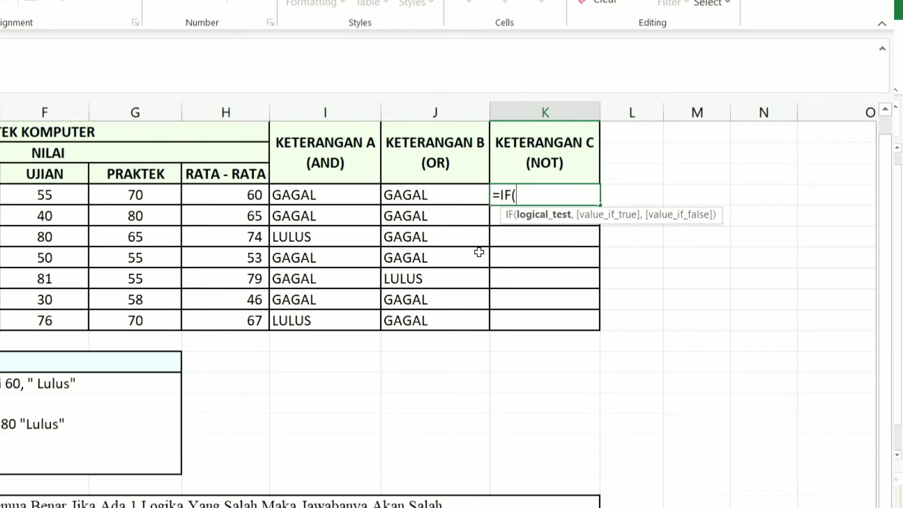
type("NOT(")
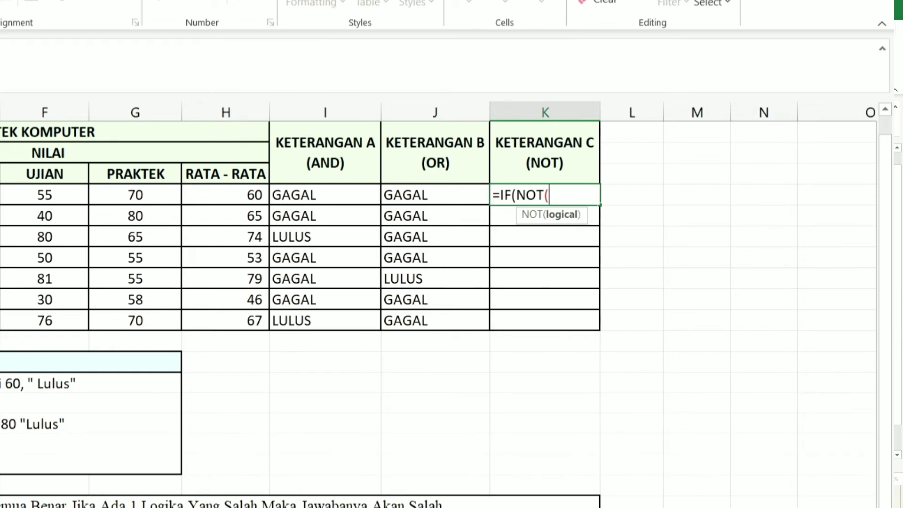
left_click(234, 192)
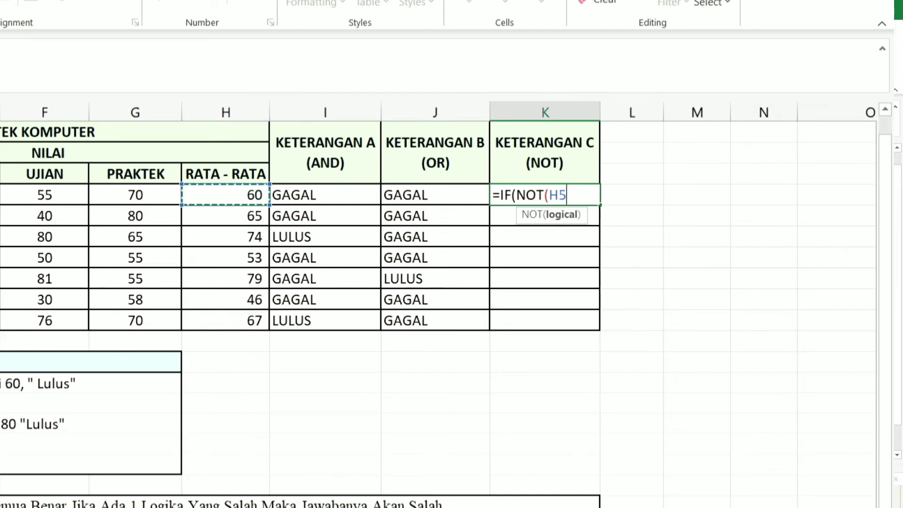
type("<78")
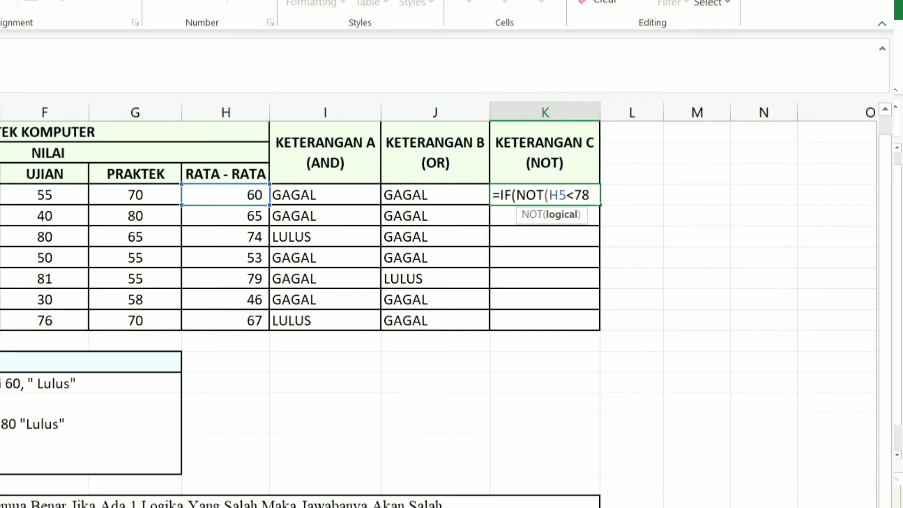
type("),")
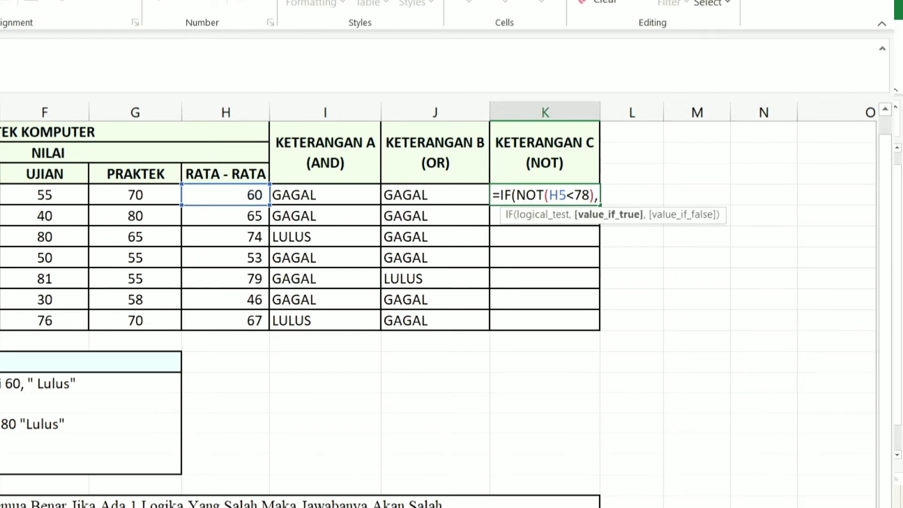
type("\"LULUS\",")
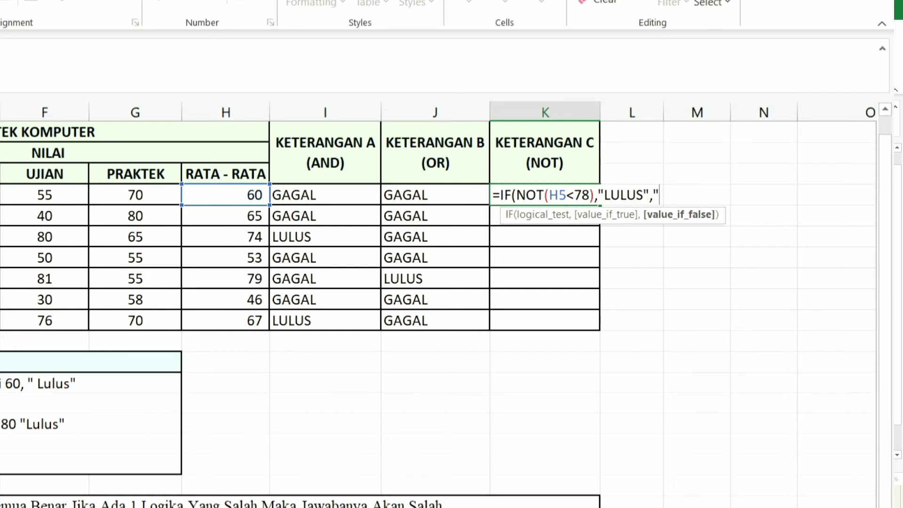
type("\"GAGAL\")")
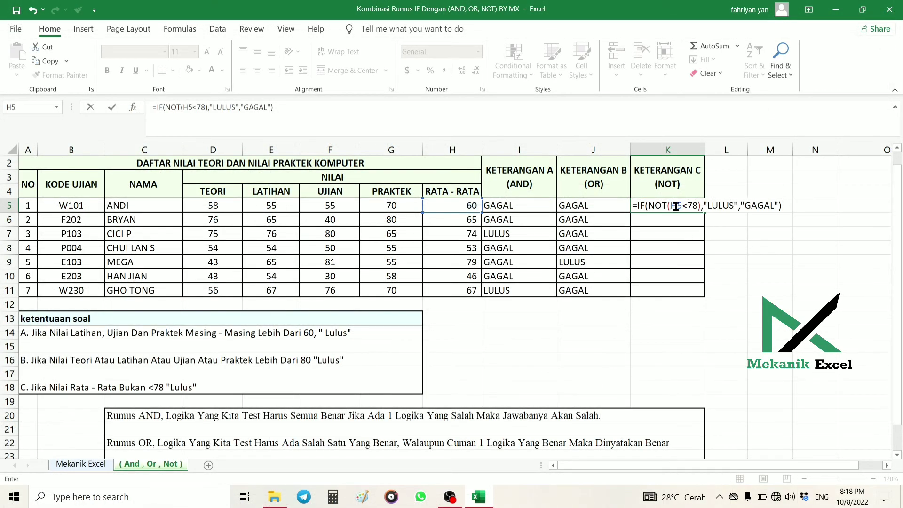
left_click_drag(671, 206, 683, 206)
key("ctrl+Return")
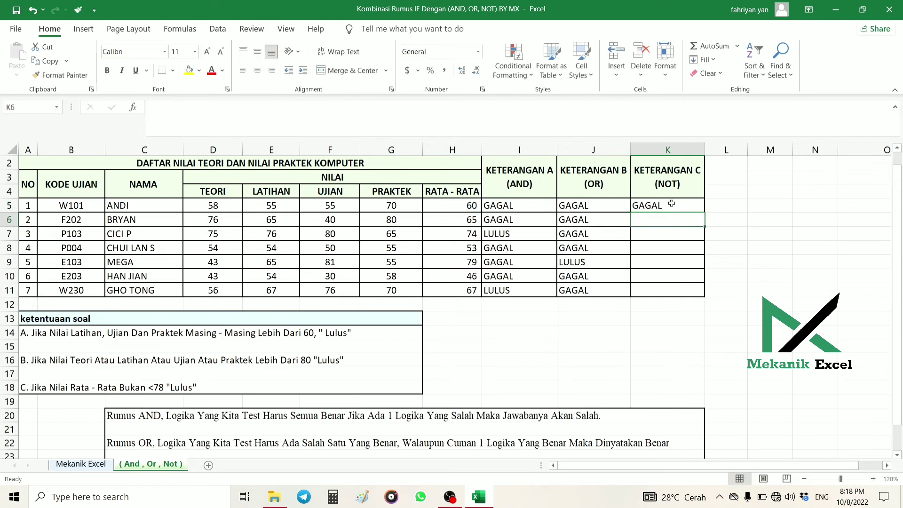
left_click_drag(705, 213, 708, 296)
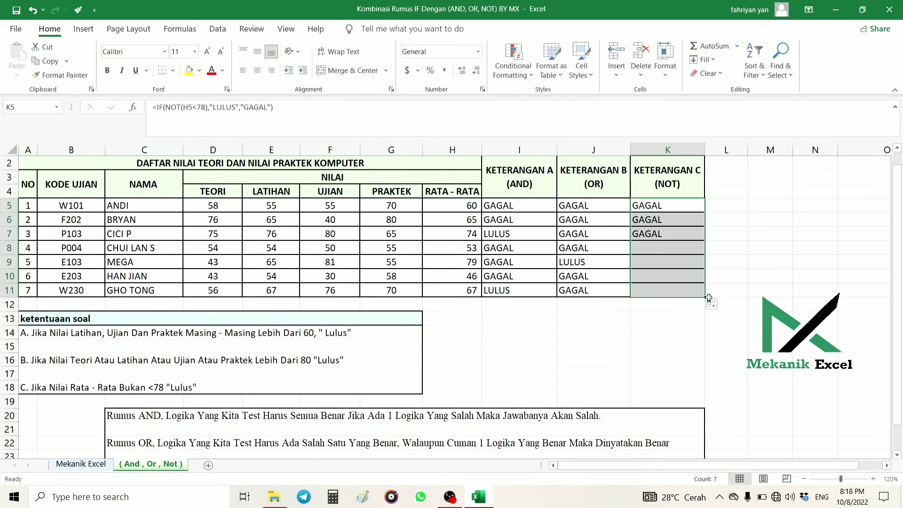
left_click(656, 262)
Inspect the NOT formula in K5 and compare its H5<78 condition with the RATA - RATA score in row 5.
double_click(657, 207)
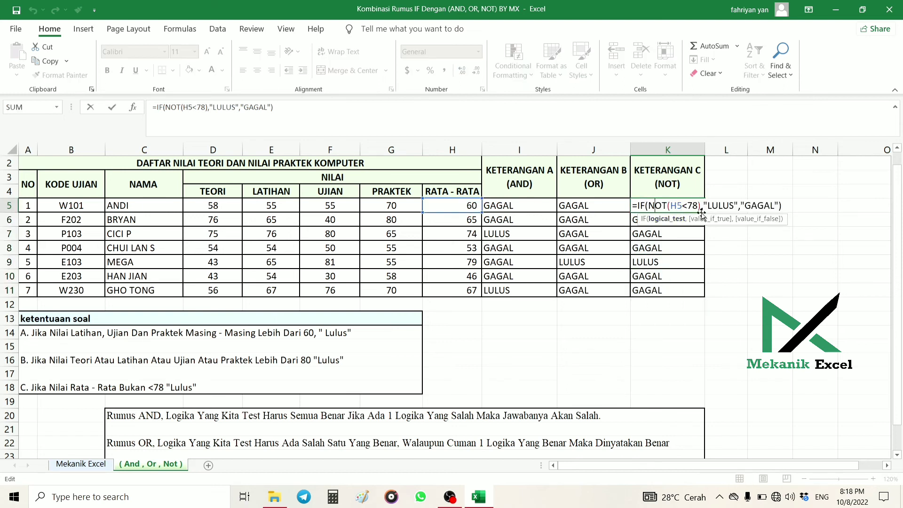
key("Return")
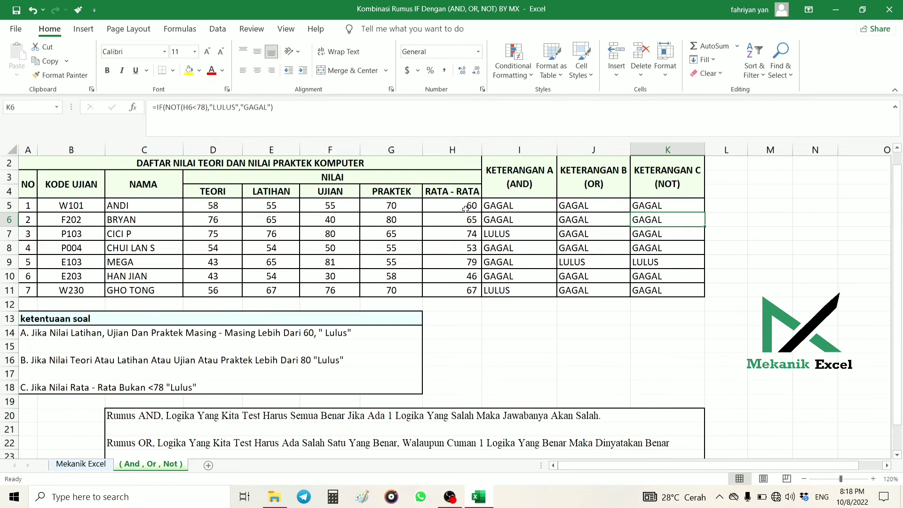
double_click(649, 208)
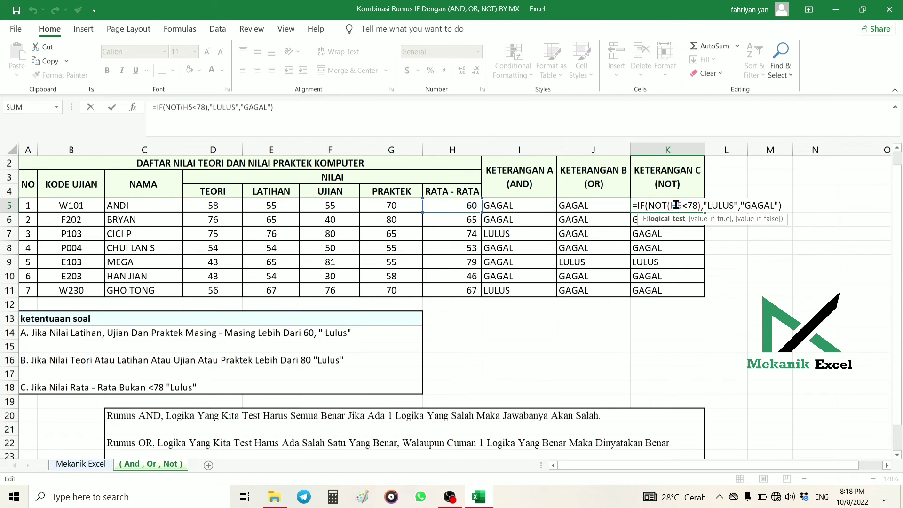
double_click(680, 207)
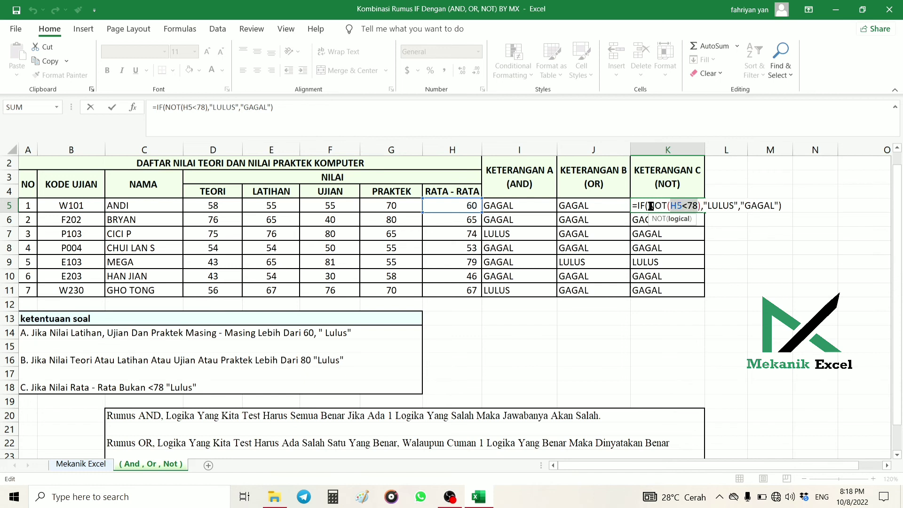
left_click_drag(649, 205, 696, 207)
key("Return")
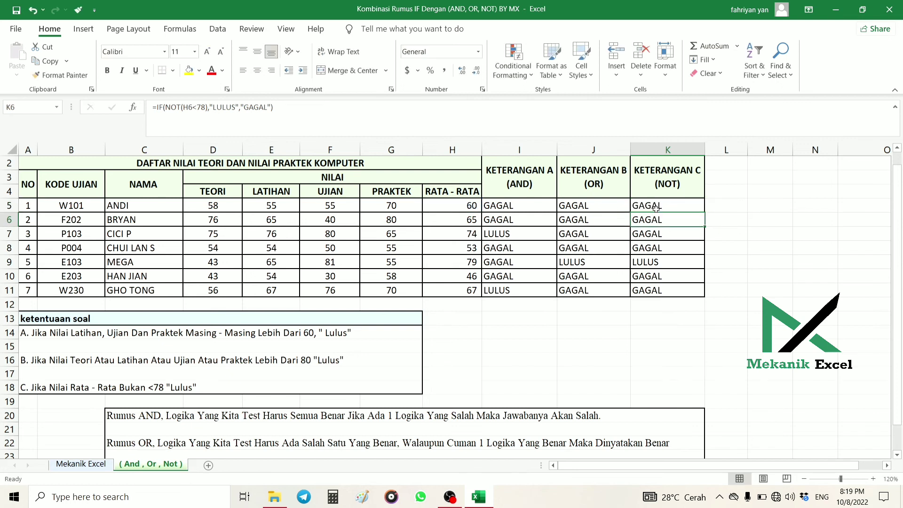
Compare the RATA - RATA score in row 9 with its KETERANGAN C result and examine the NOT formula in K9.
left_click_drag(656, 208, 476, 262)
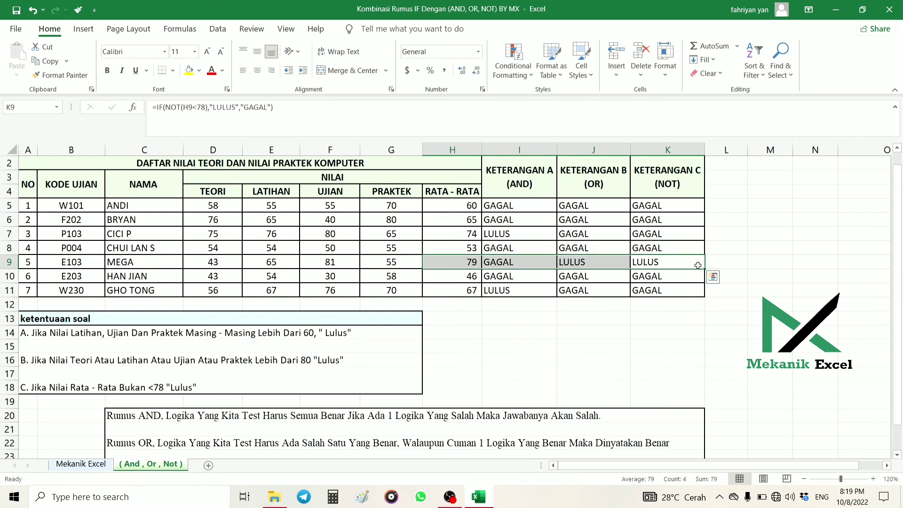
double_click(679, 265)
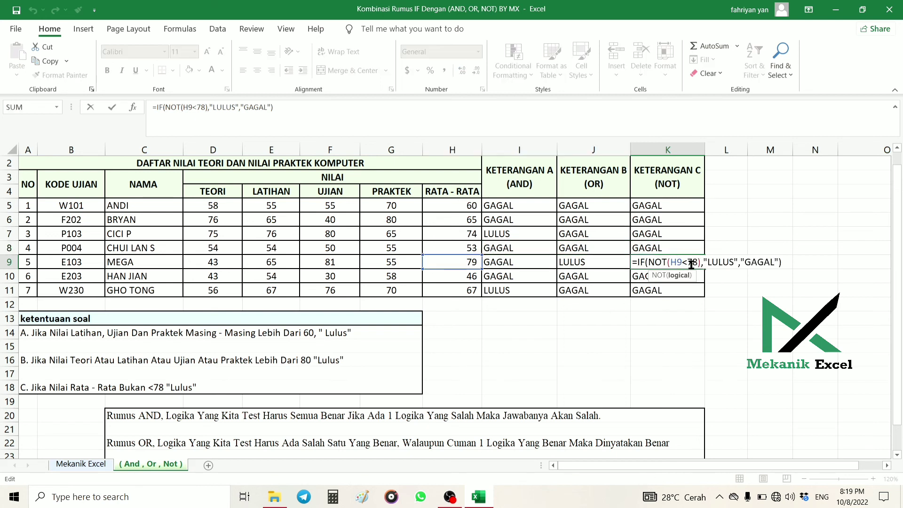
double_click(673, 263)
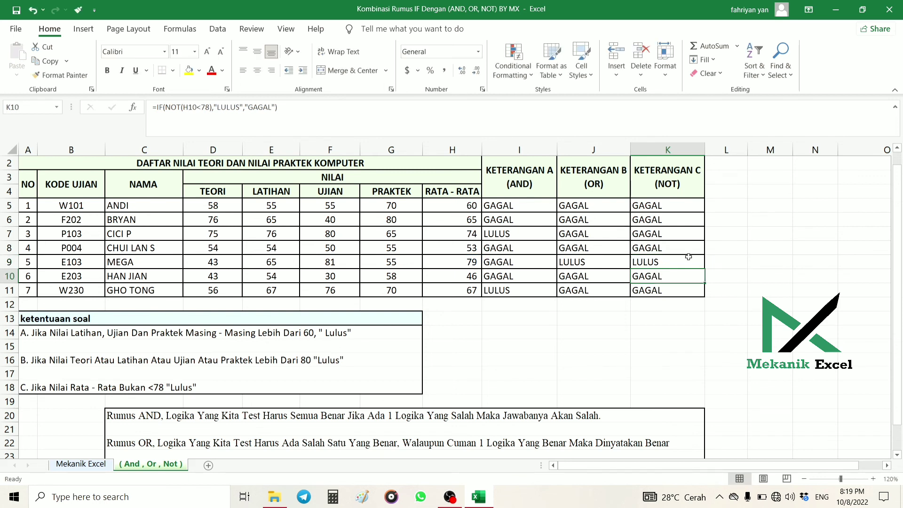
double_click(688, 256)
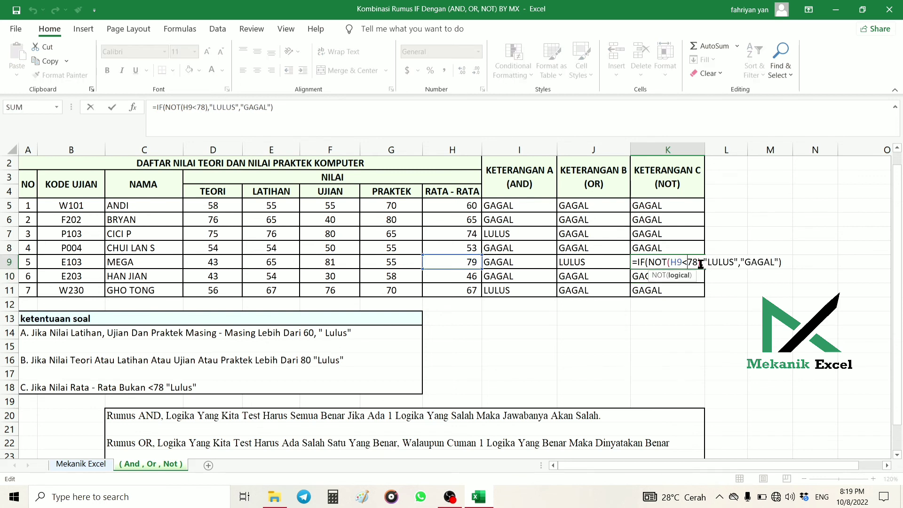
left_click(710, 262)
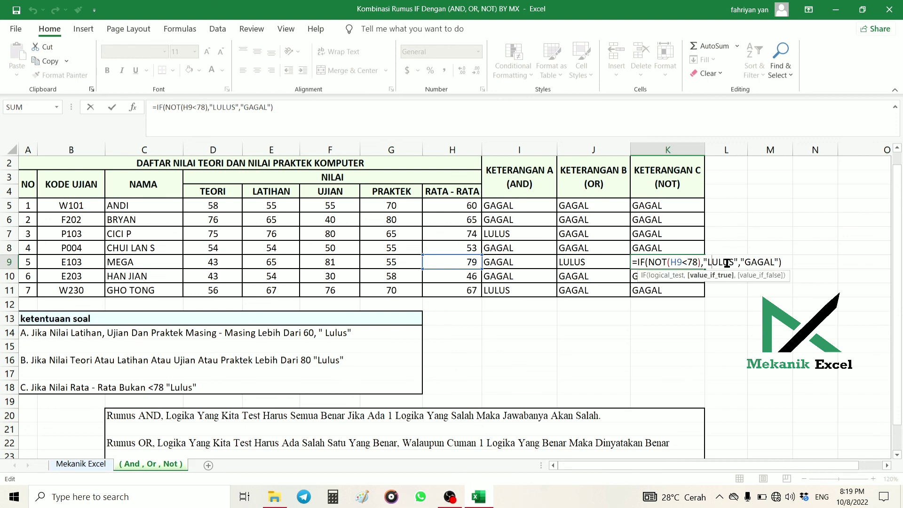
left_click_drag(649, 262, 703, 262)
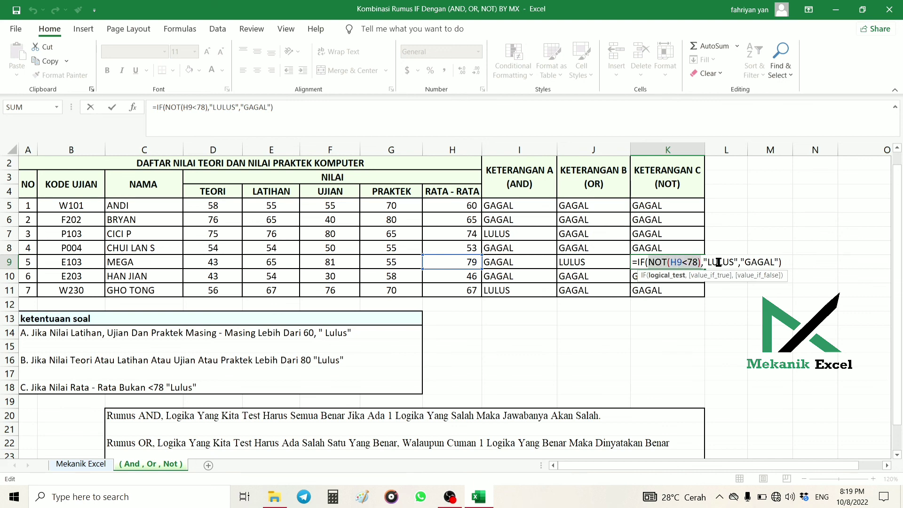
key("Return")
left_click(726, 340)
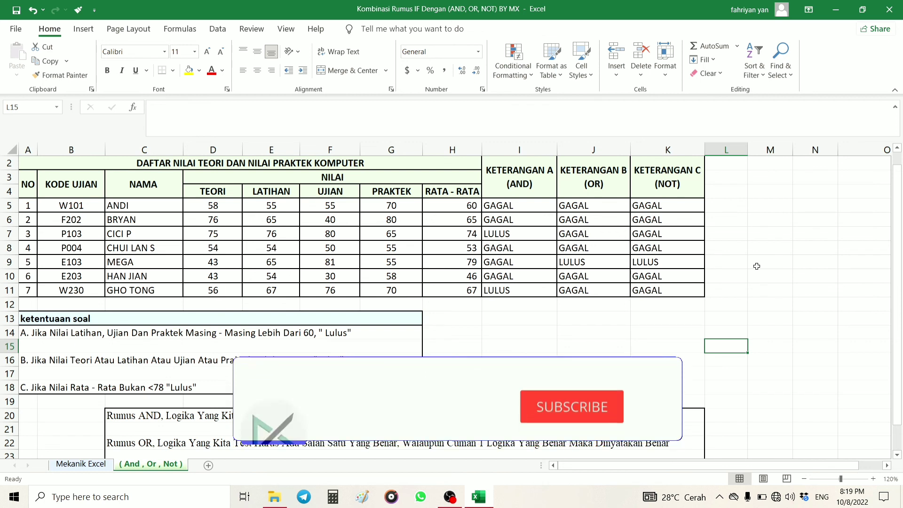
left_click(611, 349)
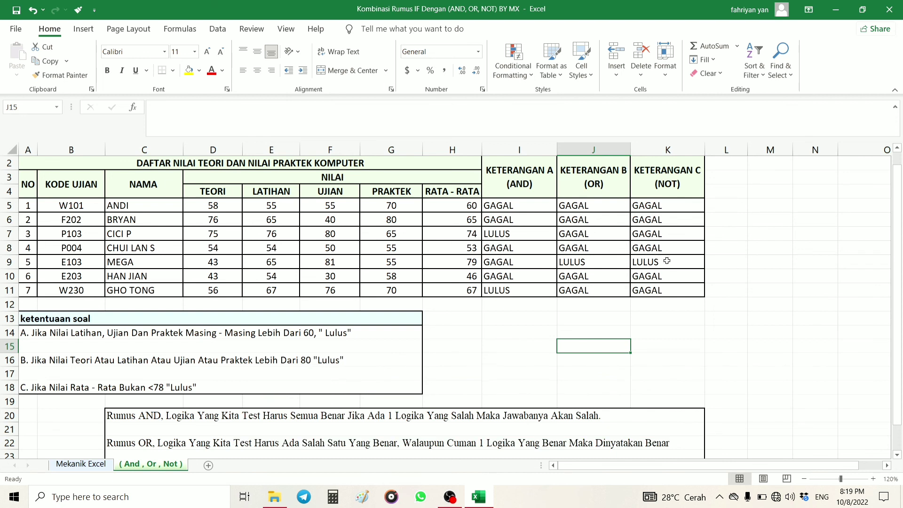
left_click(541, 342)
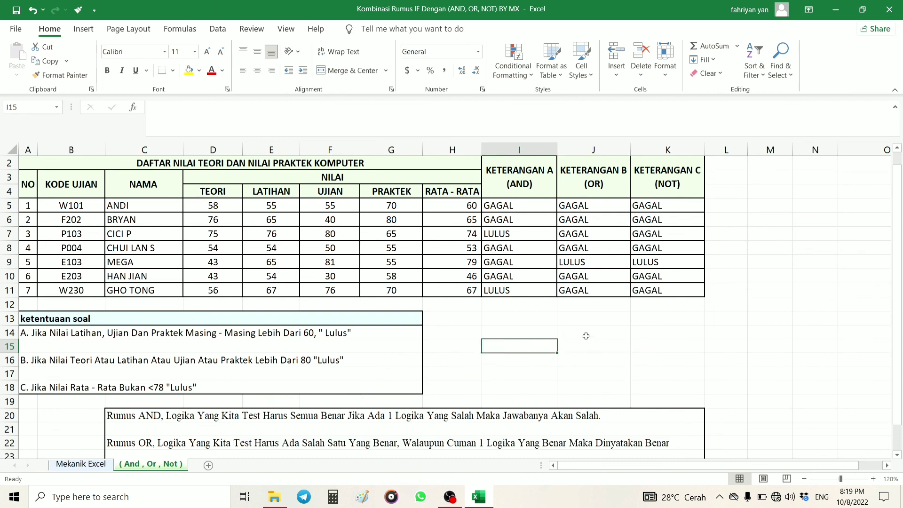